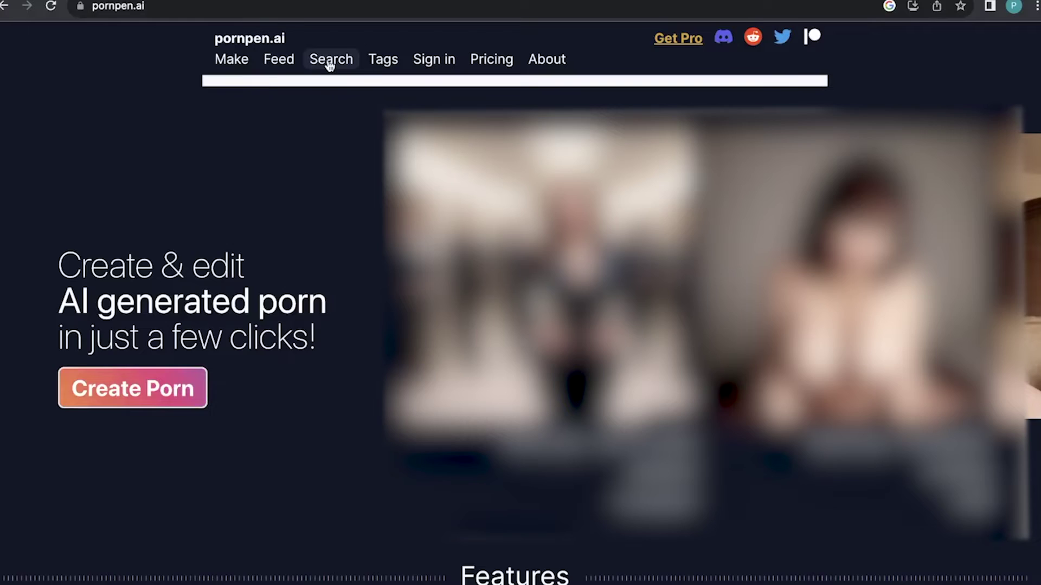
- Look over the landing pages of AI tools including Synthesia, Craiyon, WellSaid, ElevenLabs, D-ID and Riverside
{"action": "left_click", "coordinate": [329, 66]}
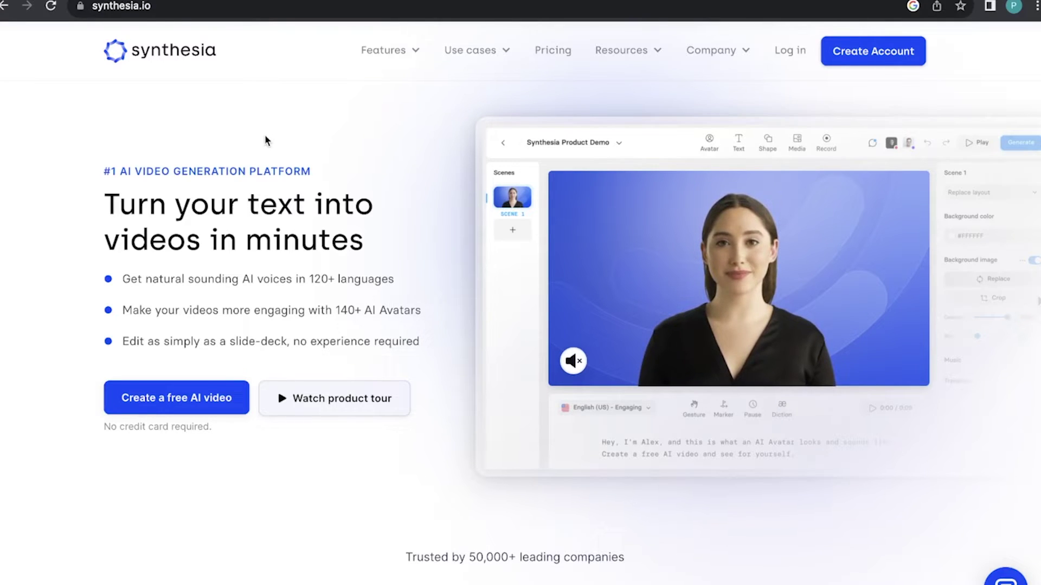
{"action": "scroll", "coordinate": [266, 138], "scroll_direction": "down", "scroll_amount": 15}
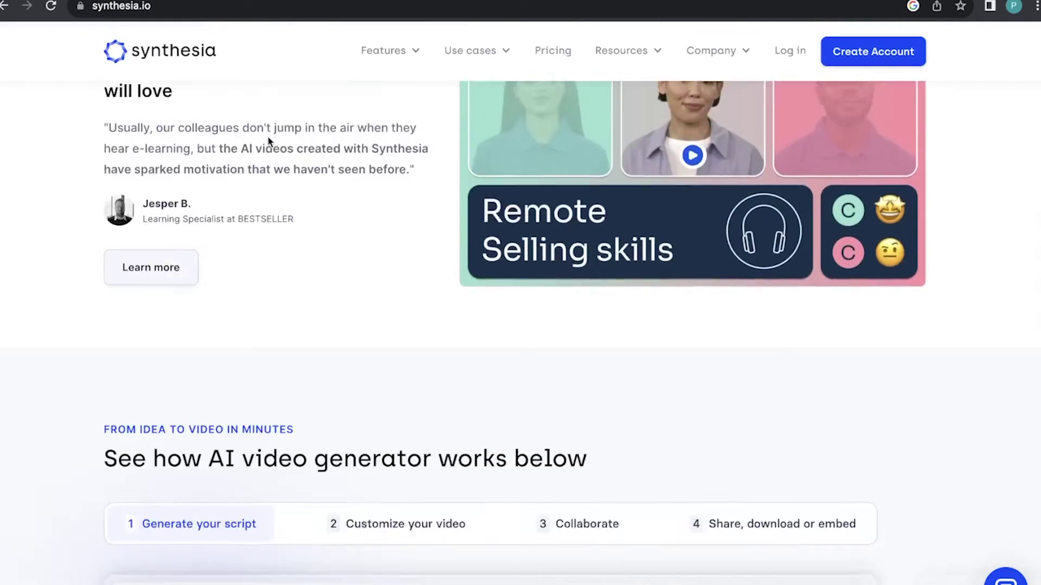
{"action": "scroll", "coordinate": [268, 138], "scroll_direction": "down", "scroll_amount": 20}
{"action": "scroll", "coordinate": [267, 146], "scroll_direction": "down", "scroll_amount": 8}
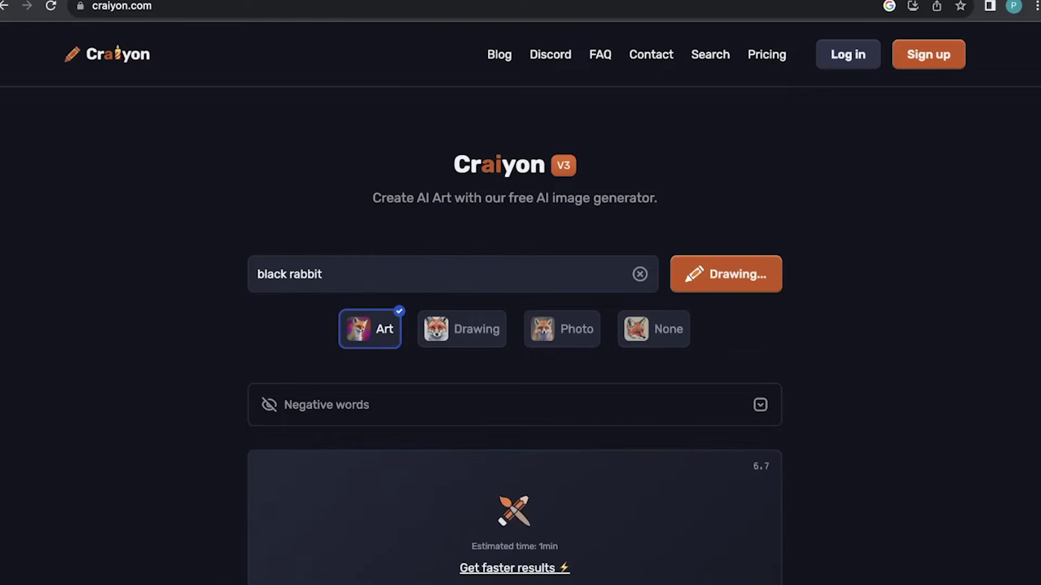
{"action": "scroll", "coordinate": [515, 325], "scroll_direction": "down", "scroll_amount": 2}
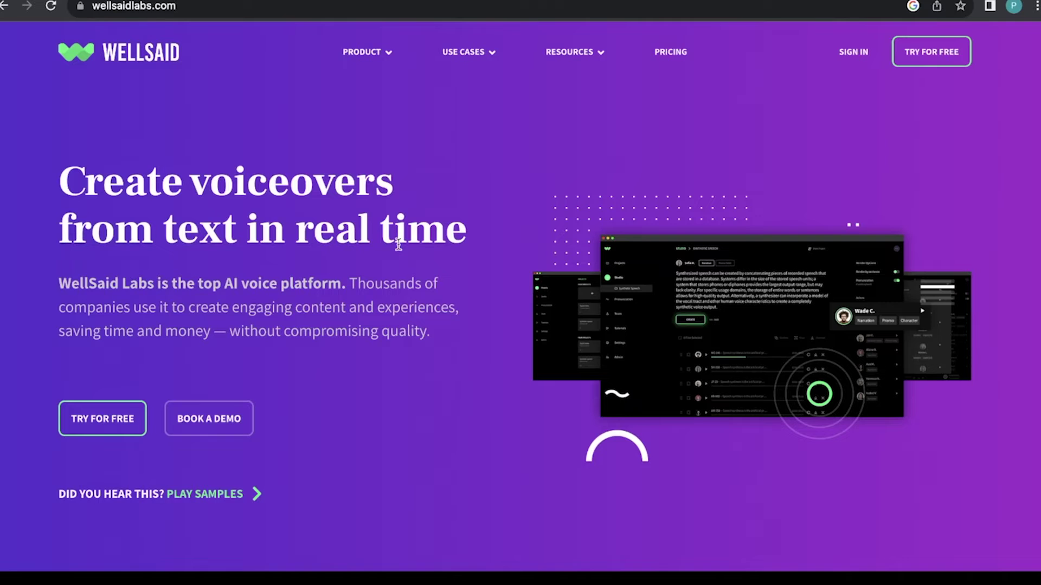
{"action": "scroll", "coordinate": [400, 242], "scroll_direction": "down", "scroll_amount": 3}
{"action": "scroll", "coordinate": [399, 249], "scroll_direction": "down", "scroll_amount": 4}
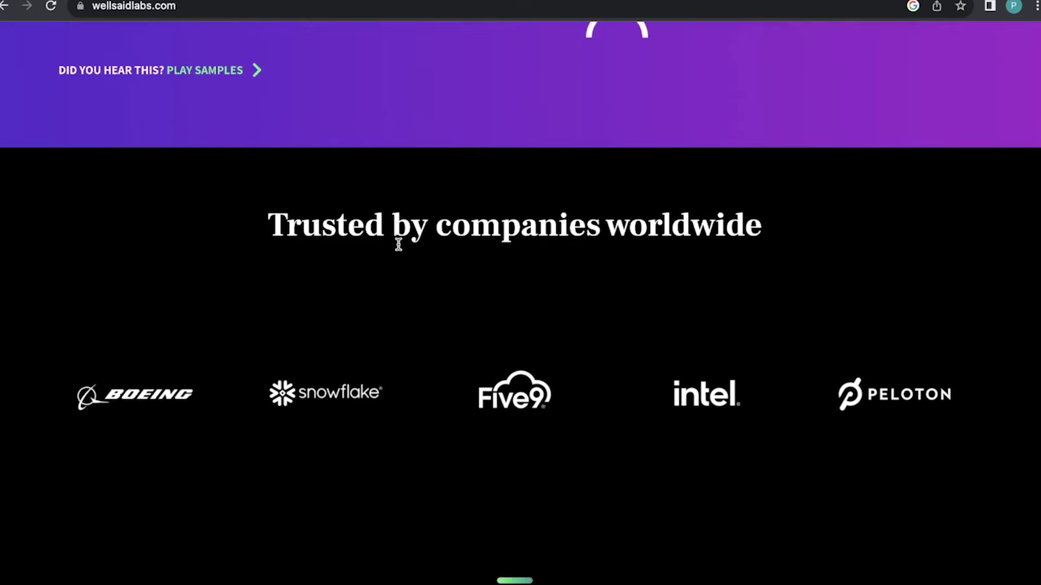
{"action": "scroll", "coordinate": [399, 244], "scroll_direction": "down", "scroll_amount": 7}
{"action": "scroll", "coordinate": [398, 244], "scroll_direction": "down", "scroll_amount": 2}
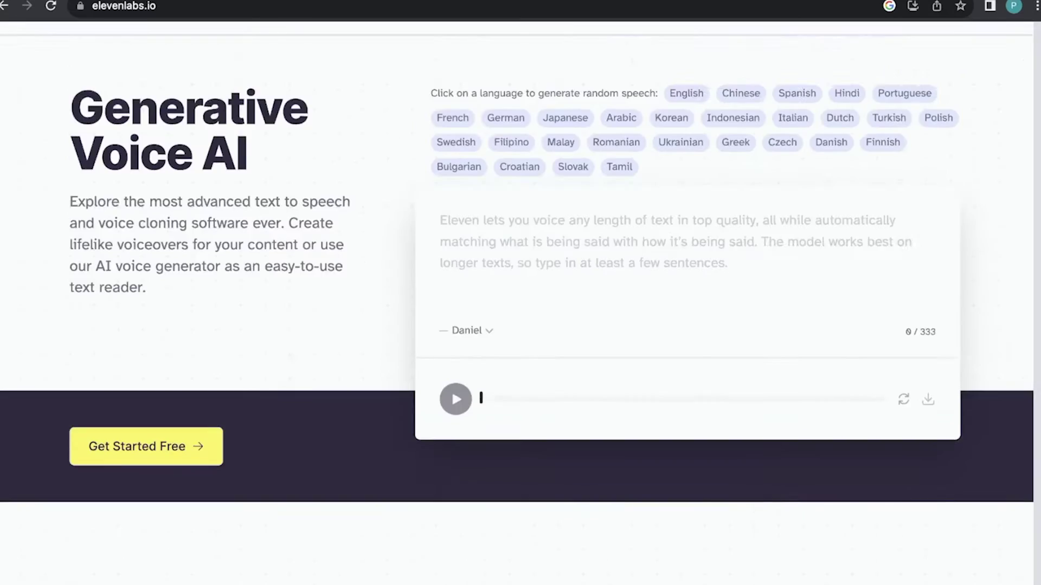
{"action": "scroll", "coordinate": [521, 304], "scroll_direction": "down", "scroll_amount": 8}
{"action": "scroll", "coordinate": [520, 304], "scroll_direction": "down", "scroll_amount": 18}
{"action": "scroll", "coordinate": [520, 304], "scroll_direction": "down", "scroll_amount": 15}
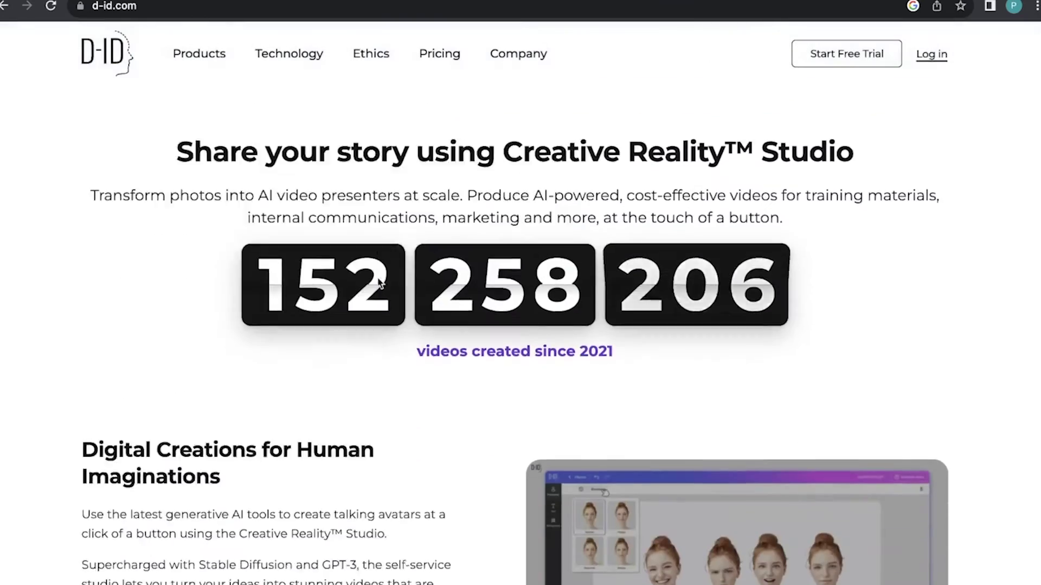
{"action": "scroll", "coordinate": [378, 279], "scroll_direction": "down", "scroll_amount": 16}
{"action": "scroll", "coordinate": [378, 279], "scroll_direction": "down", "scroll_amount": 15}
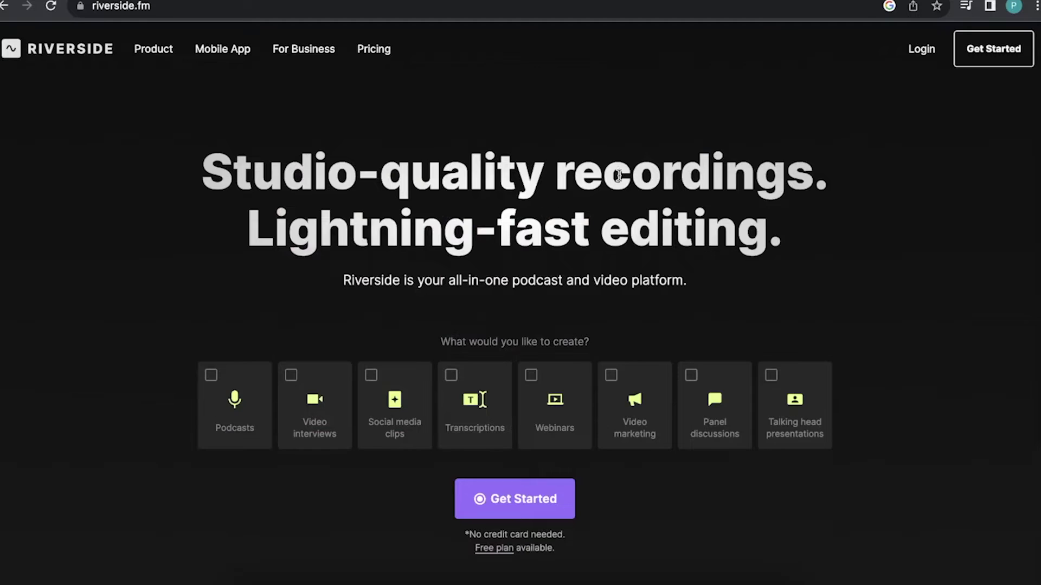
{"action": "scroll", "coordinate": [619, 173], "scroll_direction": "down", "scroll_amount": 5}
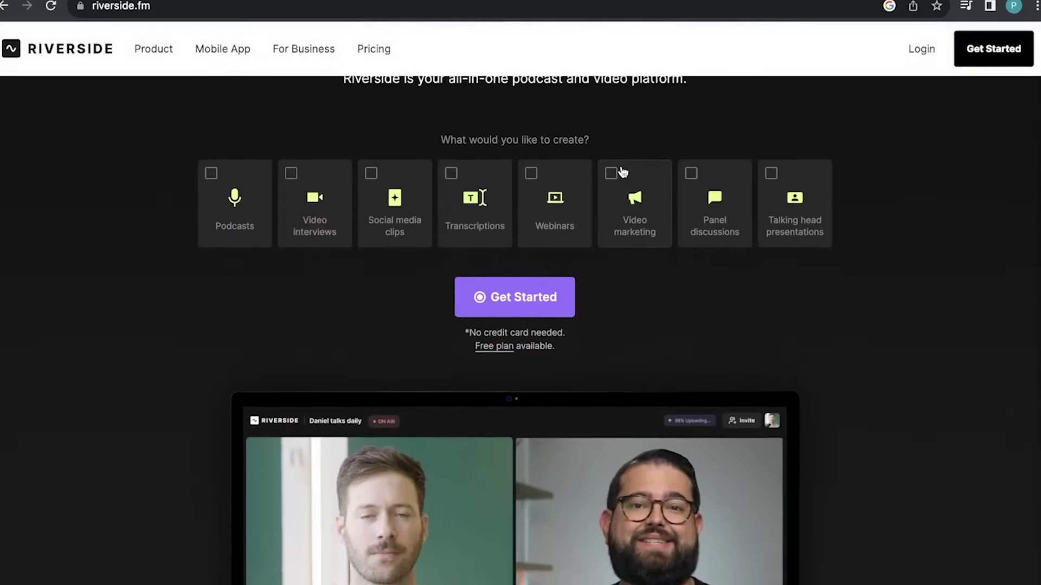
{"action": "scroll", "coordinate": [621, 167], "scroll_direction": "down", "scroll_amount": 6}
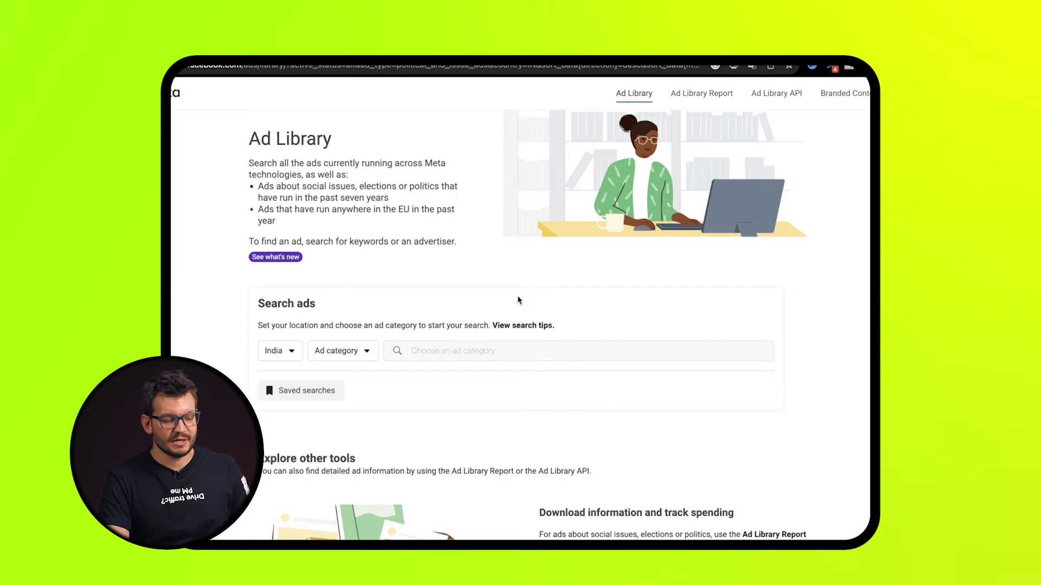
- Read the Ad Library search tips and search all ads in India for "Prostatitis"
{"action": "left_click", "coordinate": [518, 327]}
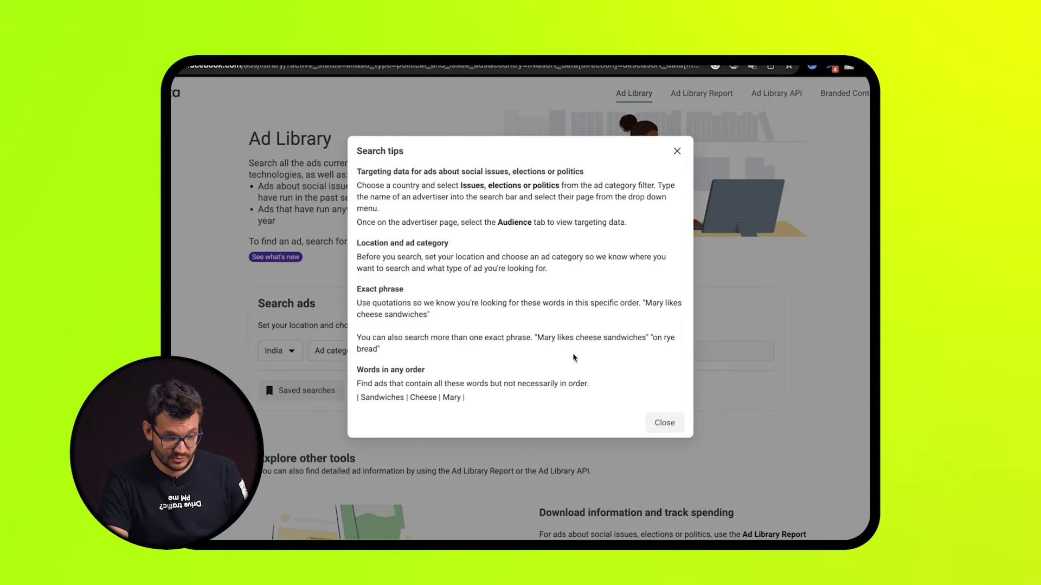
{"action": "left_click", "coordinate": [665, 423]}
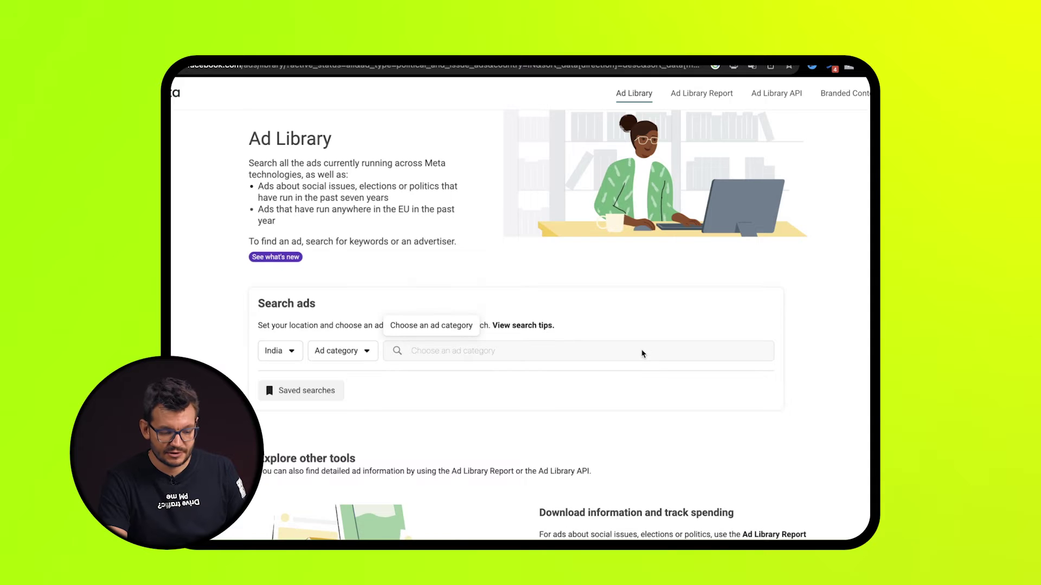
{"action": "left_click", "coordinate": [343, 351]}
{"action": "left_click", "coordinate": [353, 402]}
{"action": "left_click", "coordinate": [426, 409]}
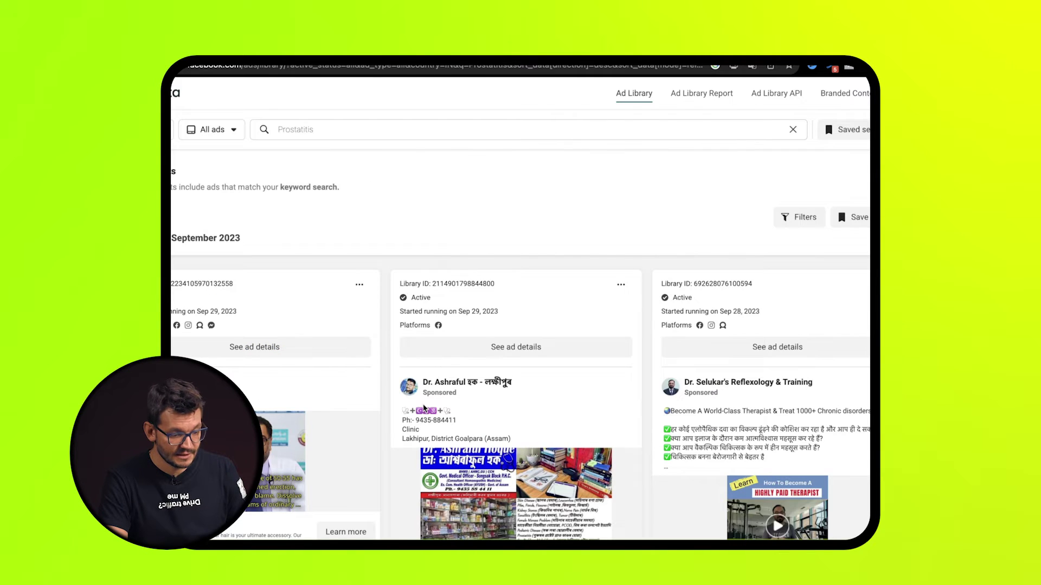
- Set the start date of the impressions-by-date filter to September 10, 2023
{"action": "left_click", "coordinate": [798, 219]}
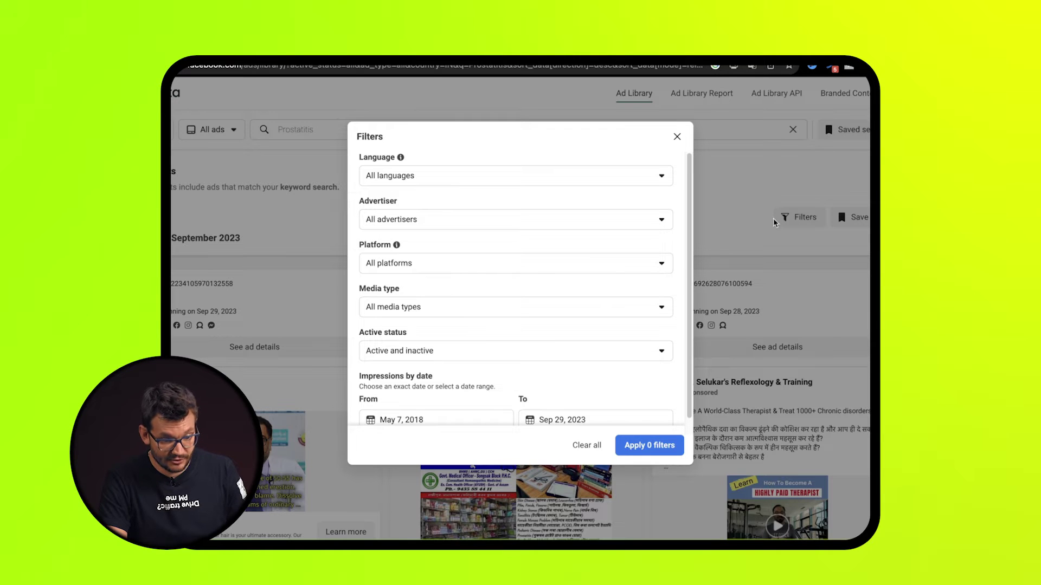
{"action": "scroll", "coordinate": [571, 297], "scroll_direction": "down", "scroll_amount": 1}
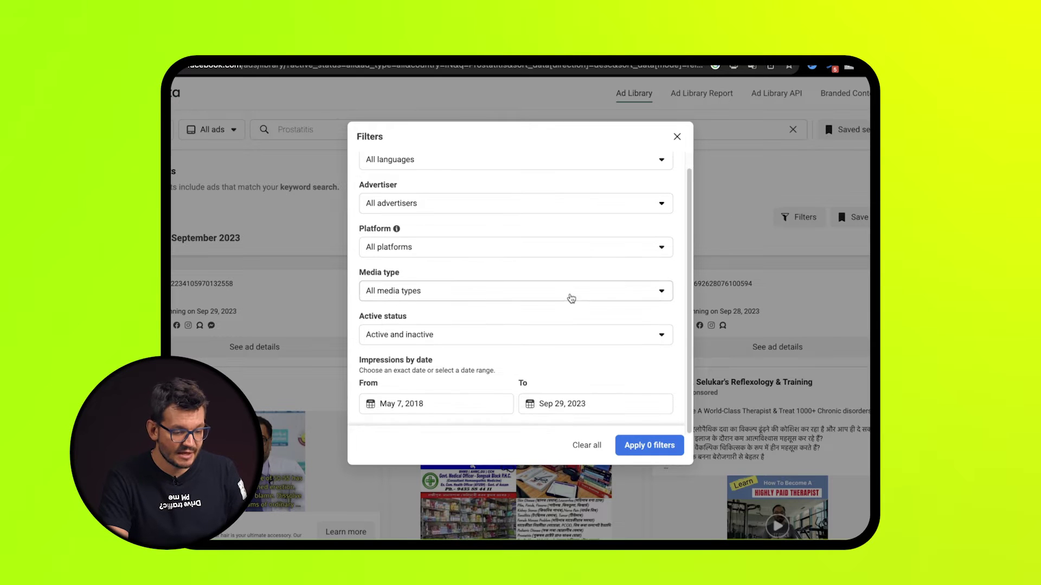
{"action": "left_click", "coordinate": [460, 403]}
{"action": "key", "text": "BackSpace"}
{"action": "key", "text": "BackSpace"}
{"action": "type", "text": "23"}
{"action": "left_click", "coordinate": [487, 254]}
{"action": "left_click", "coordinate": [488, 254]}
{"action": "left_click", "coordinate": [490, 265]}
{"action": "left_click", "coordinate": [490, 265]}
{"action": "left_click", "coordinate": [376, 340]}
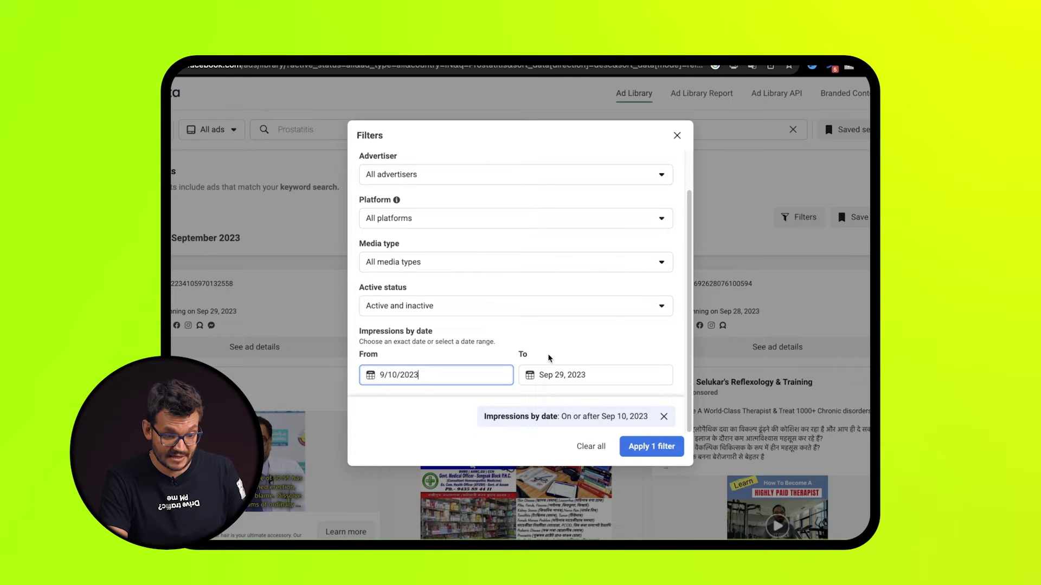
- Restrict the active status to active ads and apply both filters to the results
{"action": "left_click", "coordinate": [611, 305]}
{"action": "left_click", "coordinate": [526, 352]}
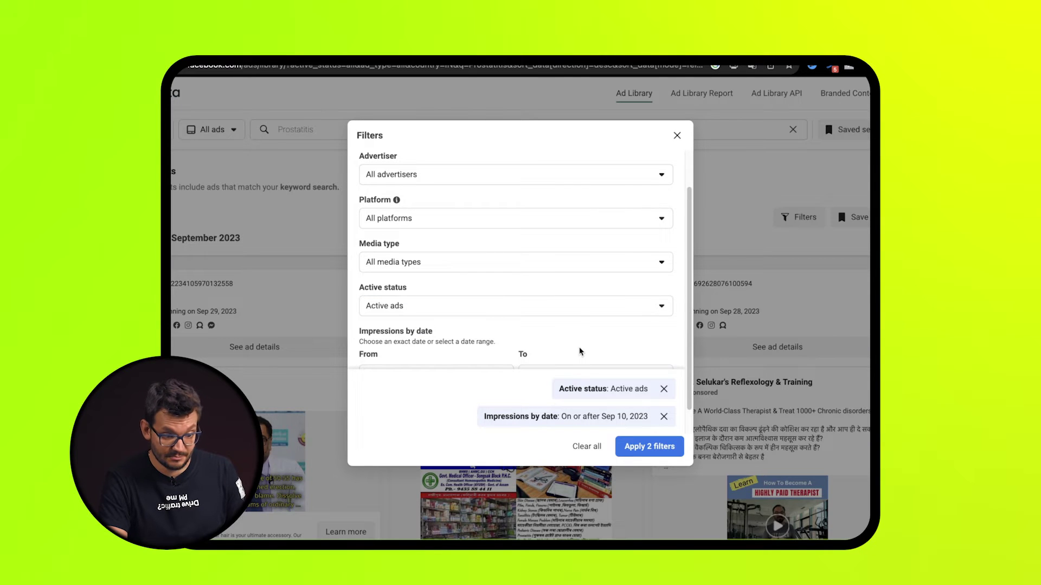
{"action": "left_click", "coordinate": [644, 446]}
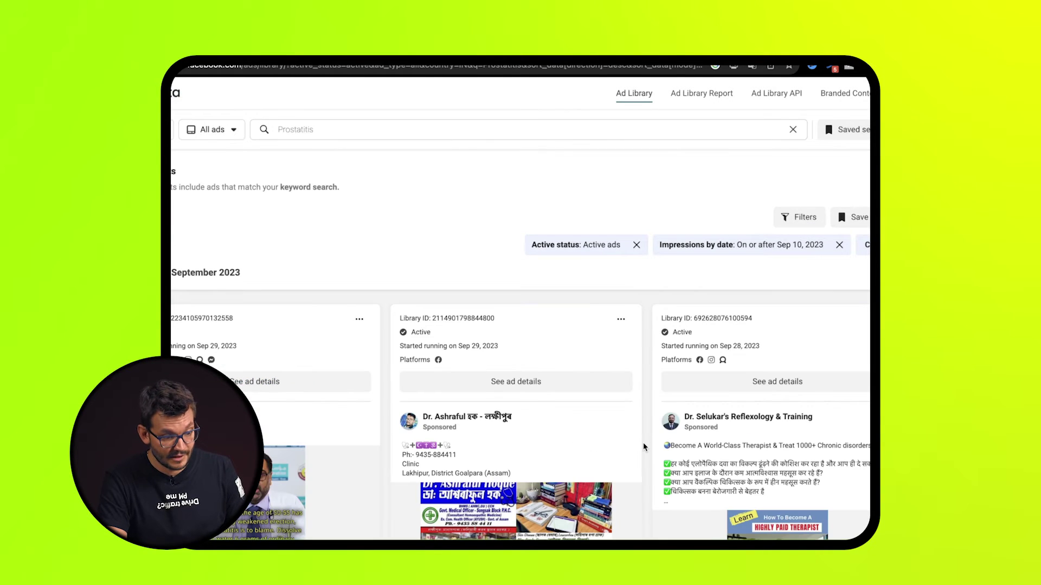
- Browse the filtered prostatitis ads and open the details of the Med Sais ad
{"action": "scroll", "coordinate": [629, 399], "scroll_direction": "down", "scroll_amount": 5}
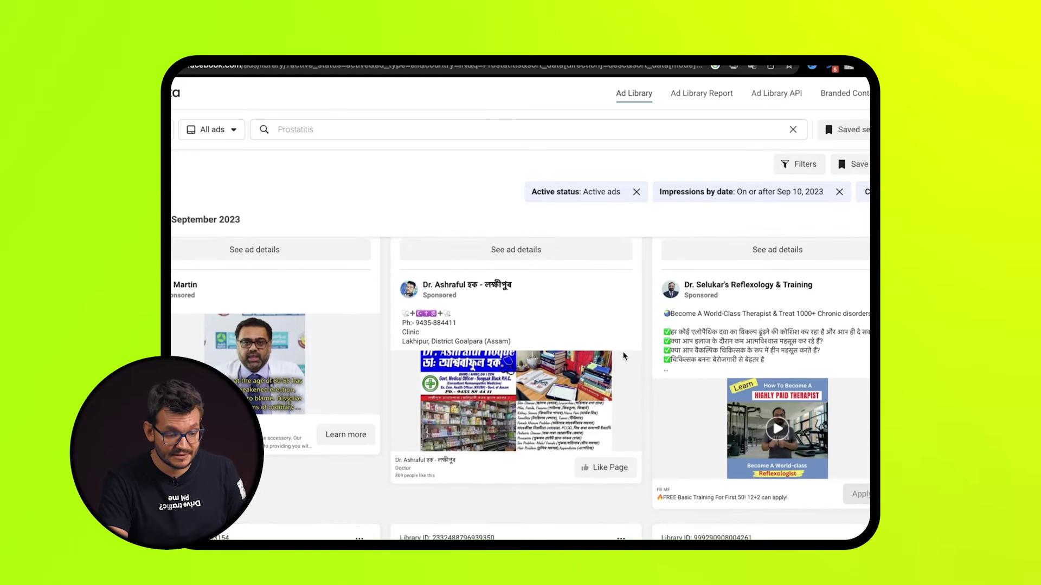
{"action": "scroll", "coordinate": [624, 356], "scroll_direction": "down", "scroll_amount": 10}
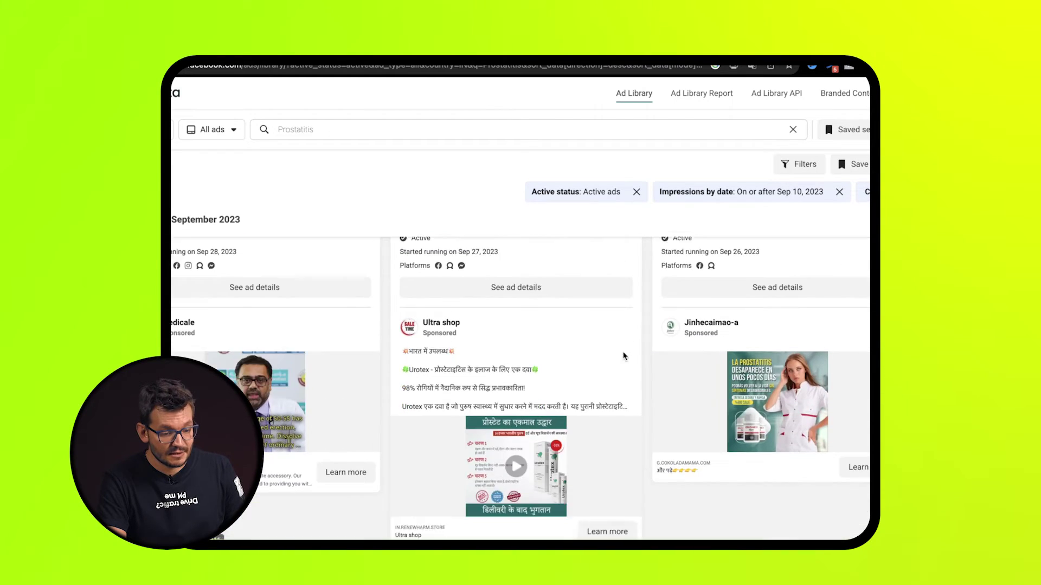
{"action": "scroll", "coordinate": [625, 357], "scroll_direction": "down", "scroll_amount": 10}
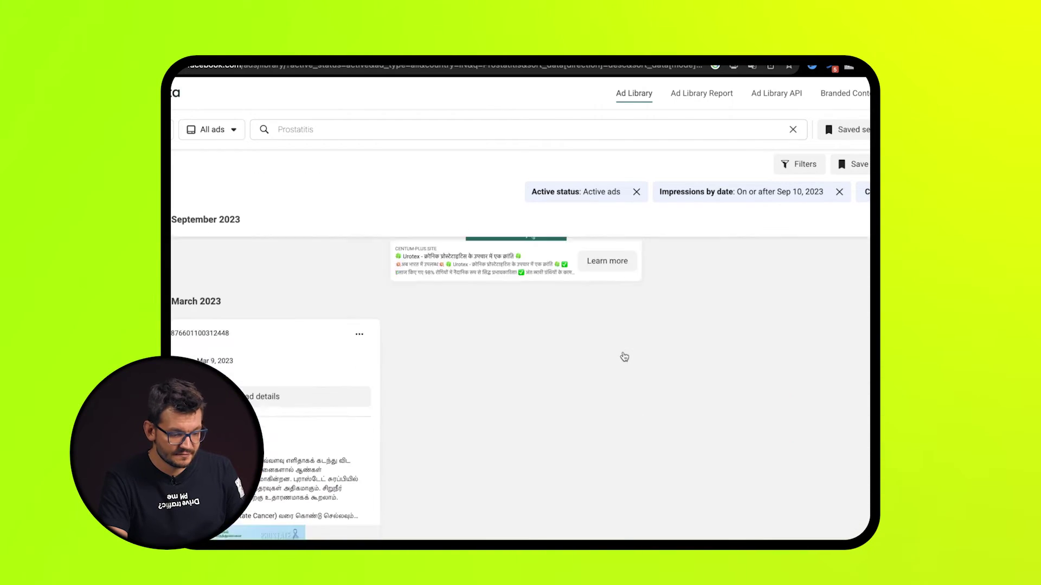
{"action": "scroll", "coordinate": [625, 358], "scroll_direction": "up", "scroll_amount": 15}
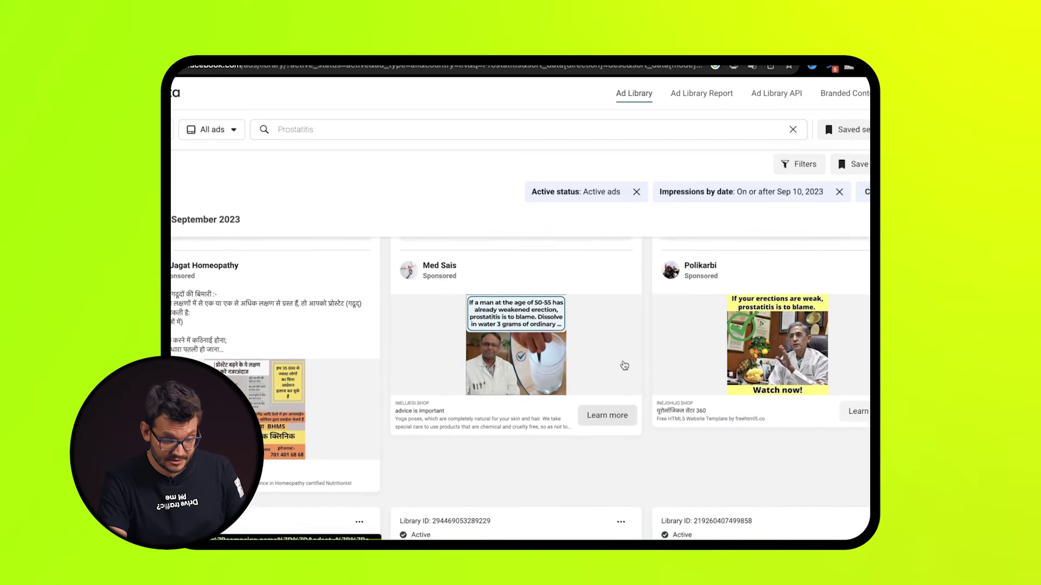
{"action": "scroll", "coordinate": [625, 365], "scroll_direction": "up", "scroll_amount": 1}
{"action": "left_click", "coordinate": [544, 304]}
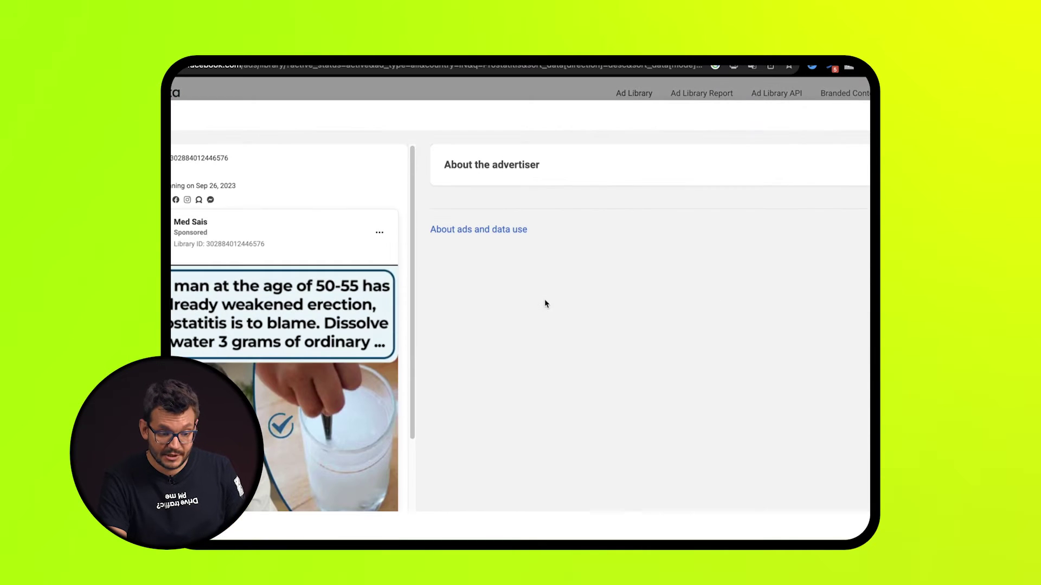
- Expand the advertiser information in the ad details and view all ads run by Med Sais
{"action": "left_click", "coordinate": [602, 180]}
{"action": "mouse_move", "coordinate": [507, 193]}
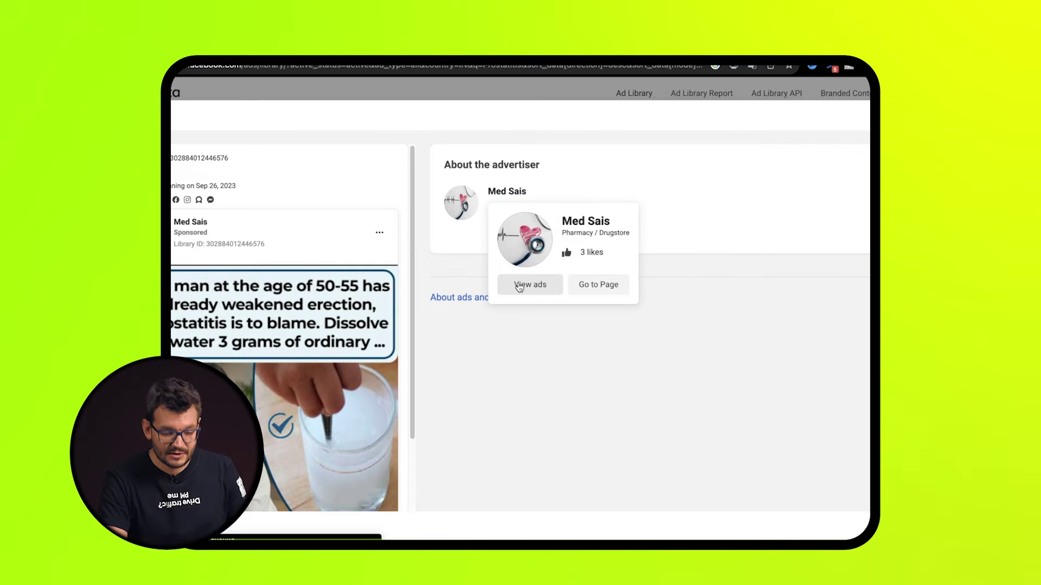
{"action": "left_click", "coordinate": [518, 286]}
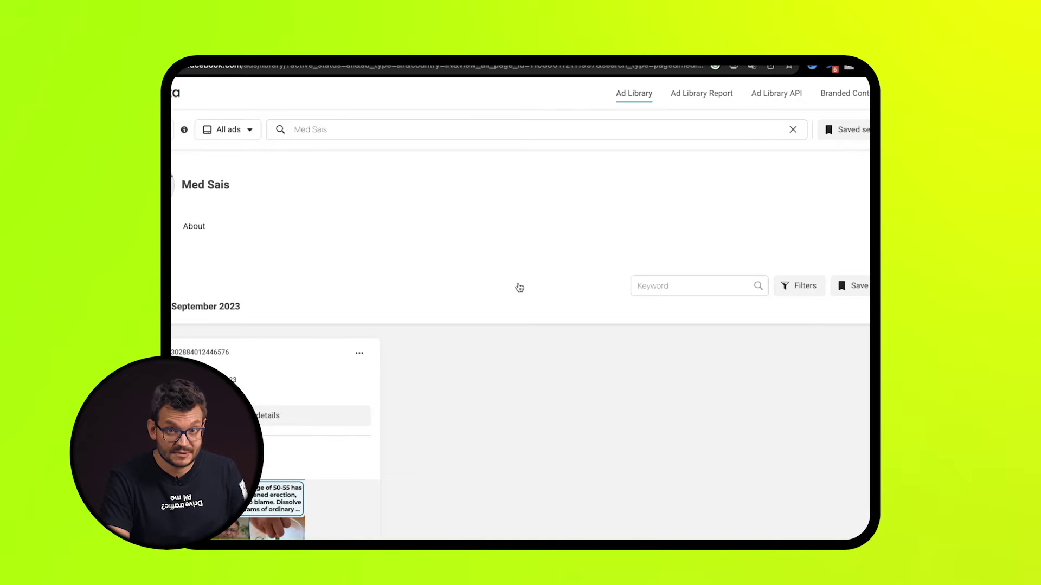
{"action": "scroll", "coordinate": [519, 288], "scroll_direction": "down", "scroll_amount": 3}
{"action": "scroll", "coordinate": [519, 287], "scroll_direction": "down", "scroll_amount": 1}
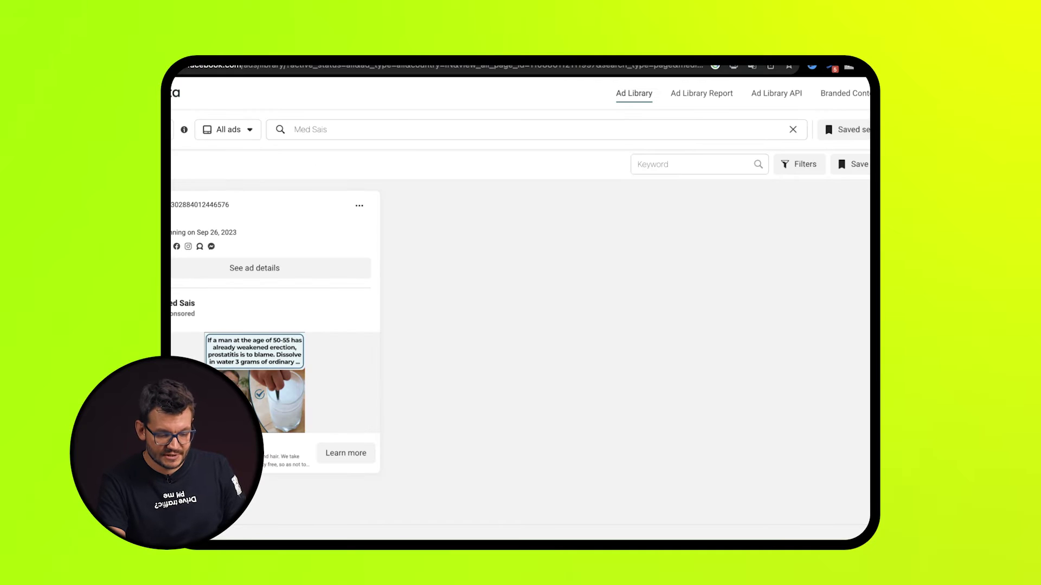
- Replace the search keyword with a blank Braille character (U+2800) followed by "नमस्ते" and run the search
{"action": "left_click", "coordinate": [404, 131]}
{"action": "key", "text": "ctrl+a"}
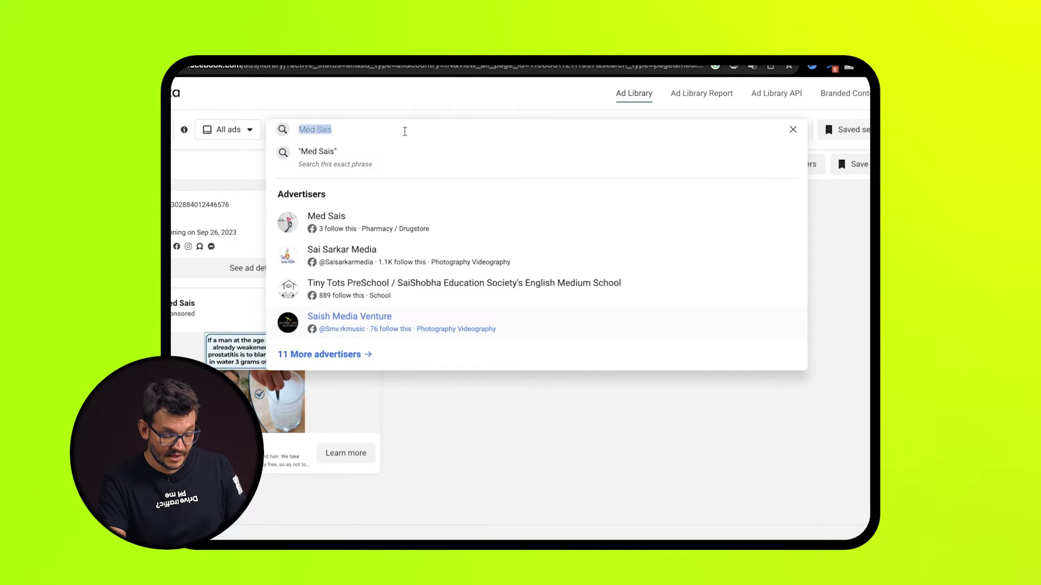
{"action": "type", "text": "⠿"}
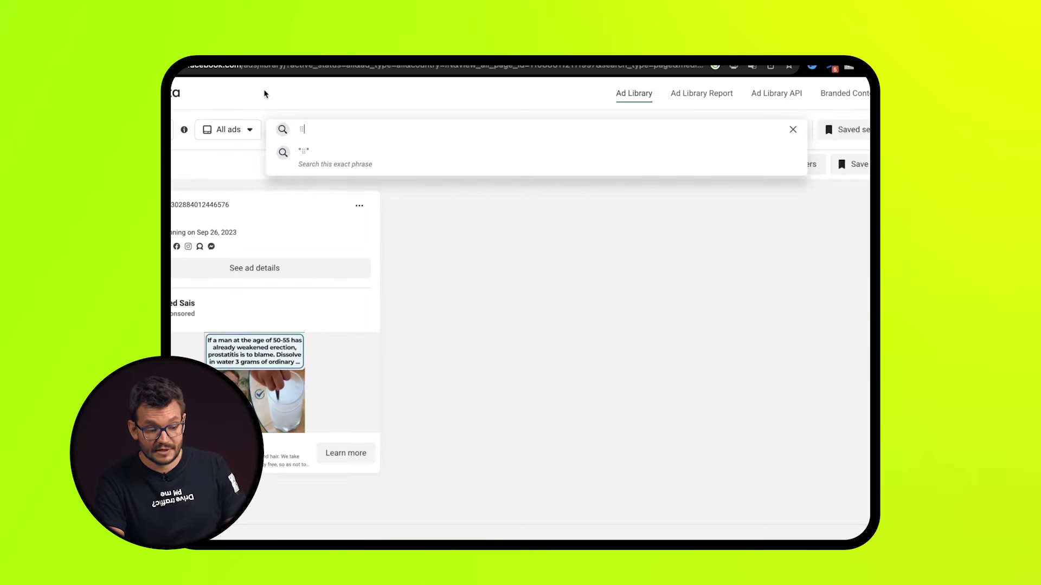
{"action": "type", "text": "नमस्ते"}
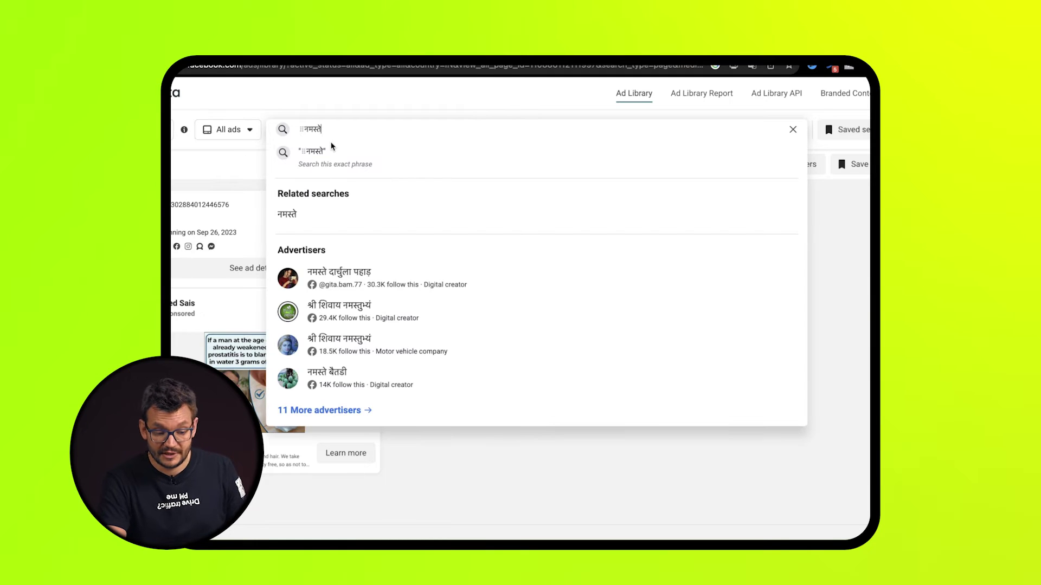
{"action": "key", "text": "Return"}
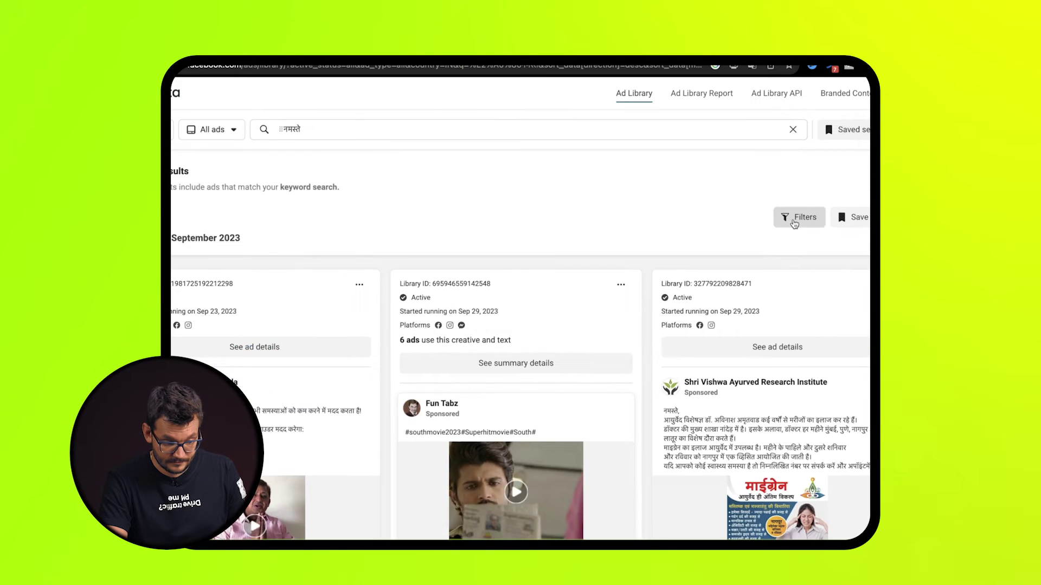
- Filter the keyword search results to ads in Hindi
{"action": "left_click", "coordinate": [798, 217]}
{"action": "left_click", "coordinate": [601, 172]}
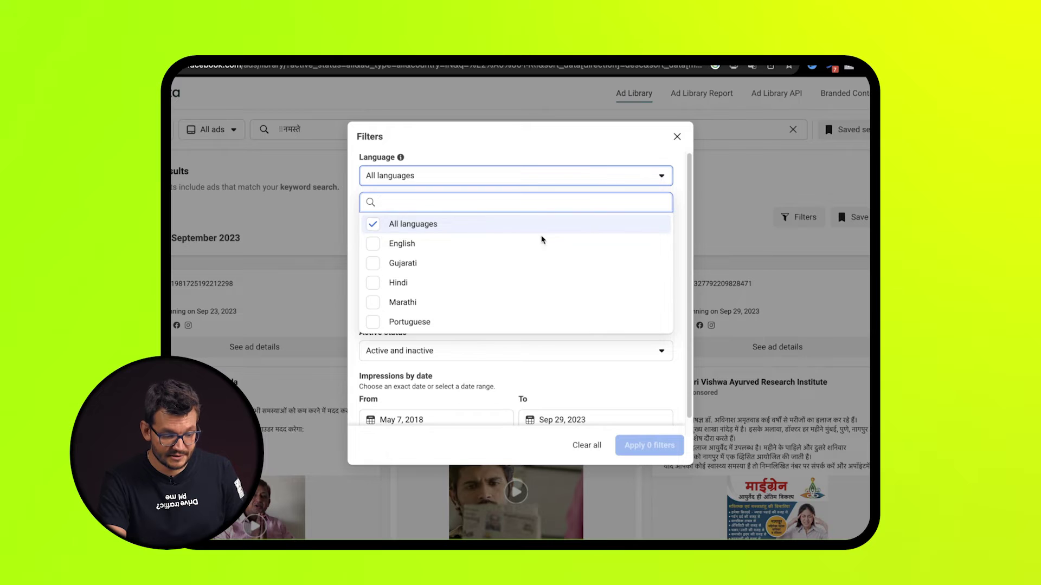
{"action": "left_click", "coordinate": [502, 284]}
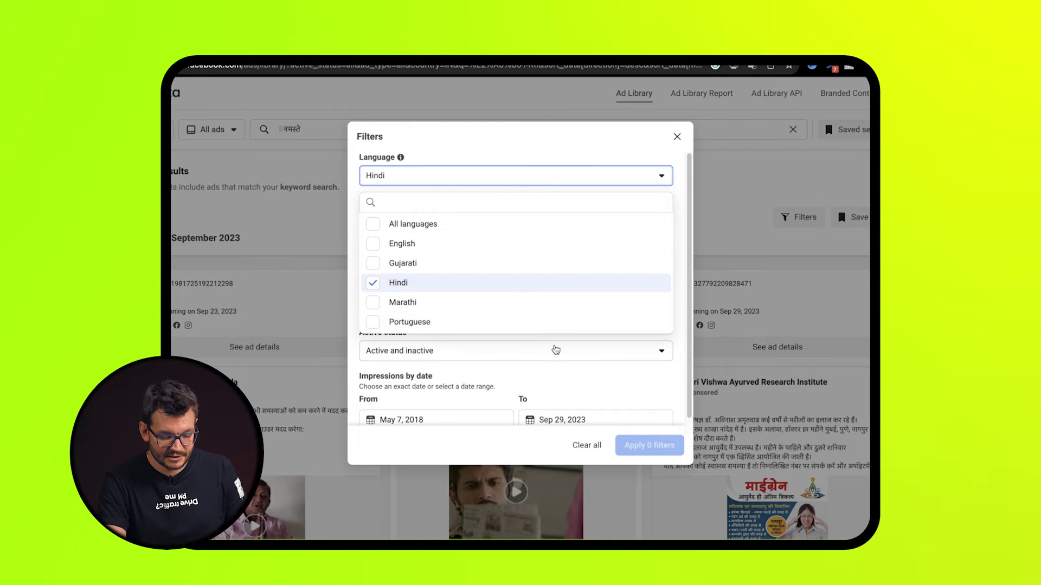
{"action": "left_click", "coordinate": [570, 368]}
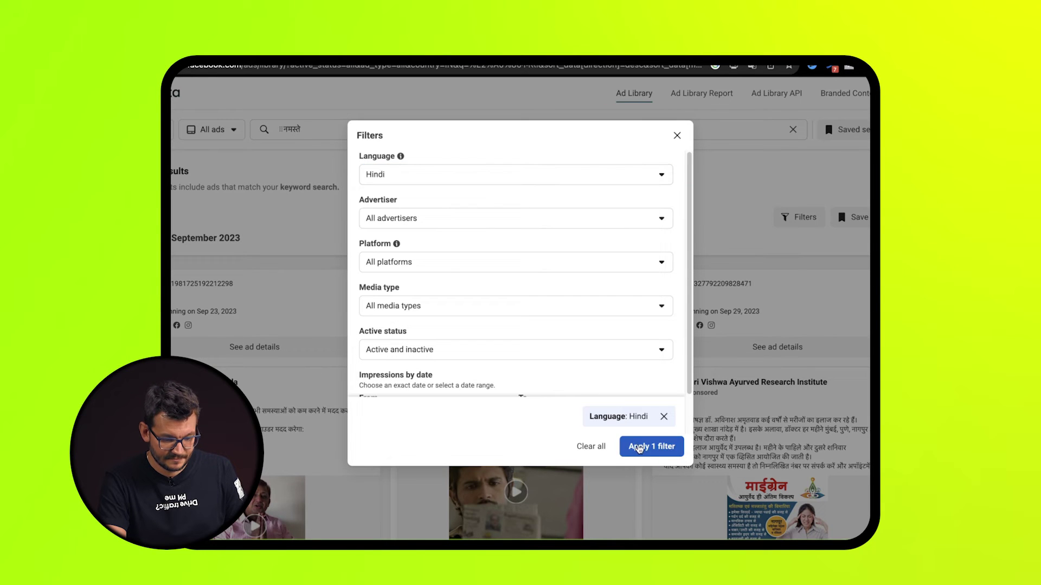
{"action": "left_click", "coordinate": [640, 448]}
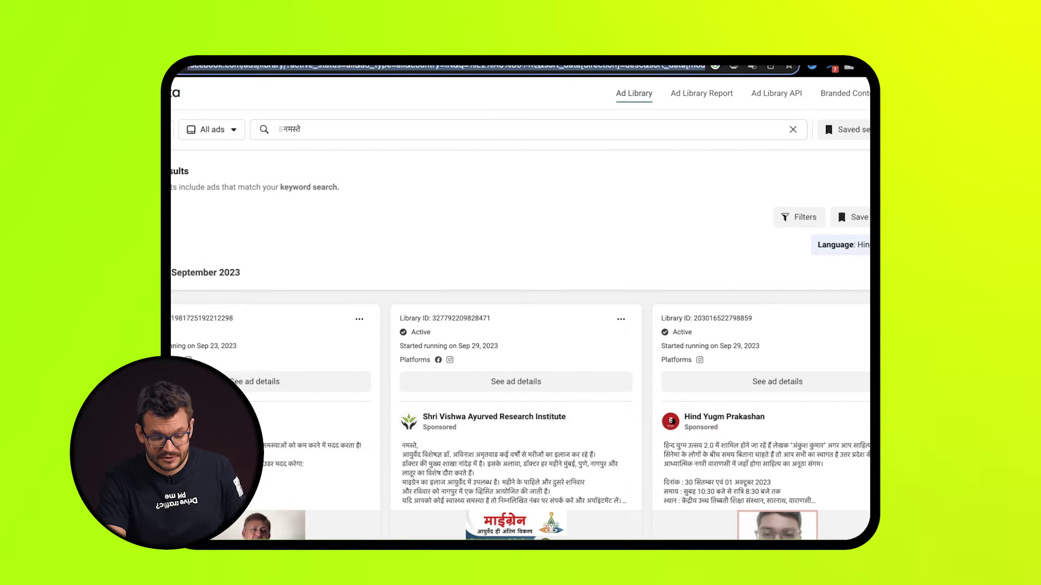
- Delete "नमस्ते" from the search query in the page URL, keeping only %E2%A0%80, and load the edited address
{"action": "left_click", "coordinate": [540, 79]}
{"action": "key", "text": "BackSpace"}
{"action": "key", "text": "BackSpace"}
{"action": "key", "text": "BackSpace"}
{"action": "key", "text": "BackSpace"}
{"action": "key", "text": "BackSpace"}
{"action": "key", "text": "BackSpace"}
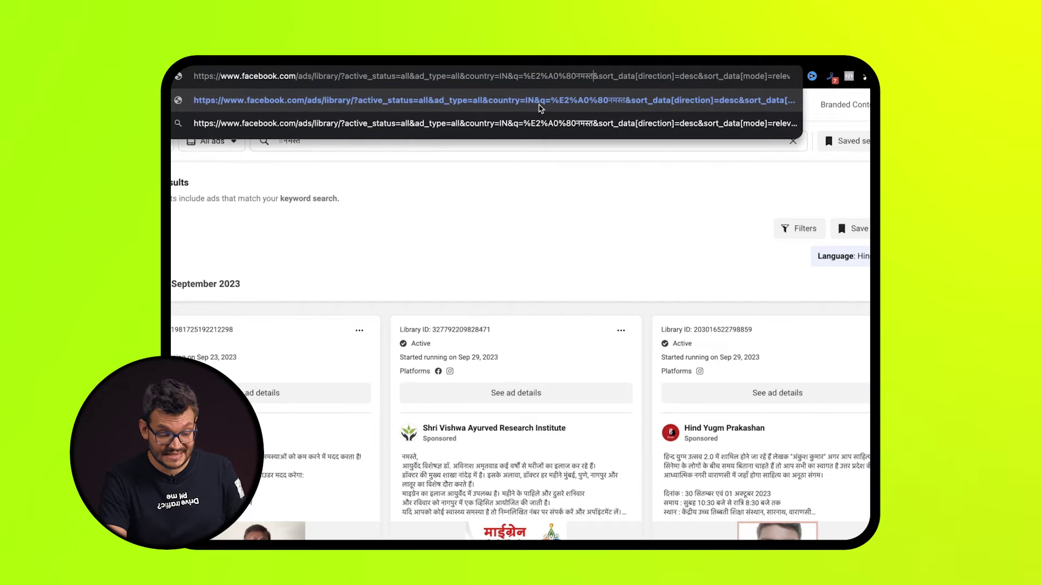
{"action": "left_click", "coordinate": [540, 108]}
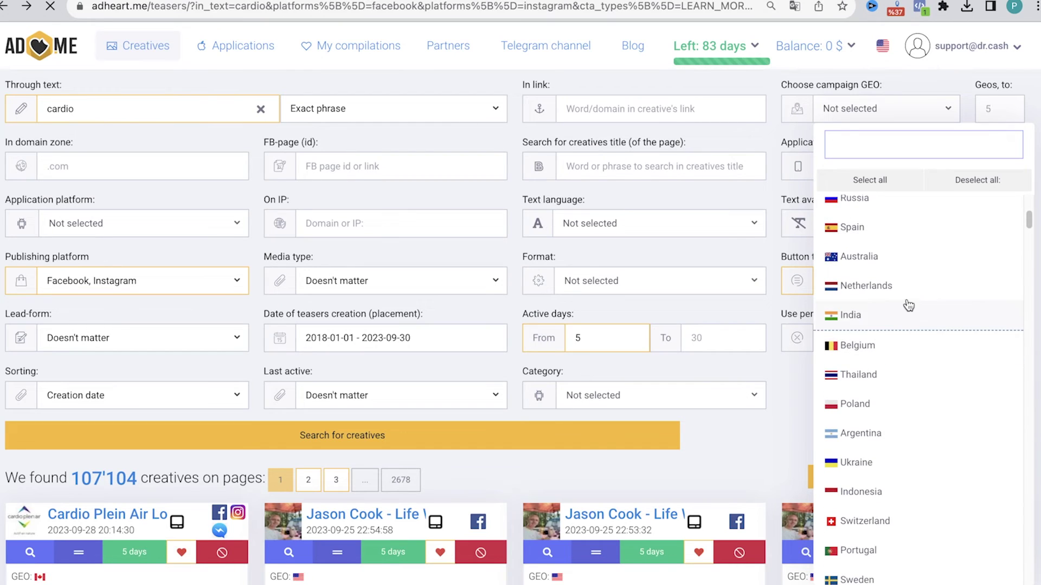
- Switch to AdHeart, filter the cardio creatives to the Netherlands, and download a unique media file of the Provitalize bottle-comparison ad
{"action": "left_click", "coordinate": [915, 293]}
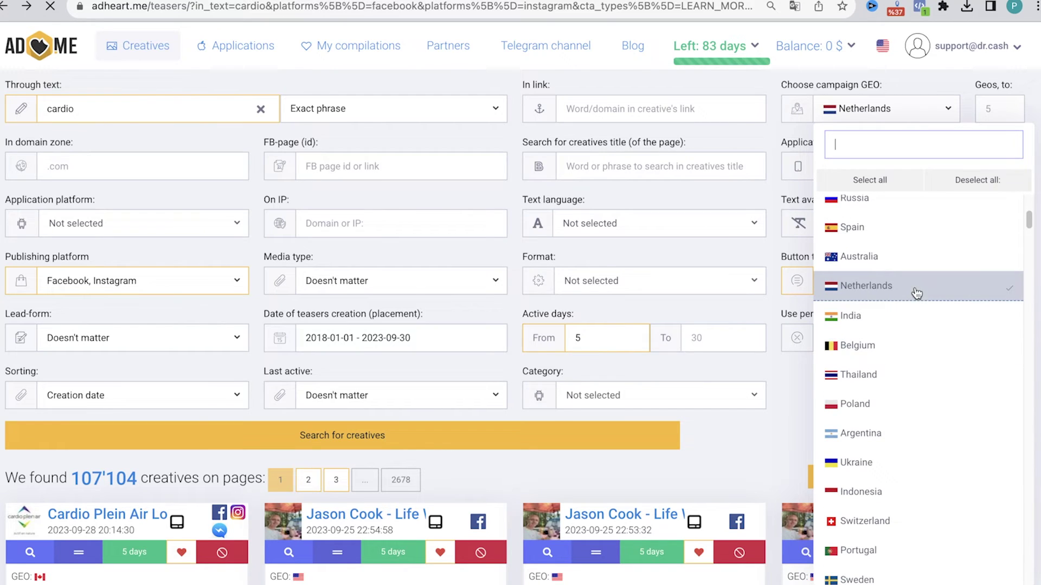
{"action": "left_click", "coordinate": [790, 146]}
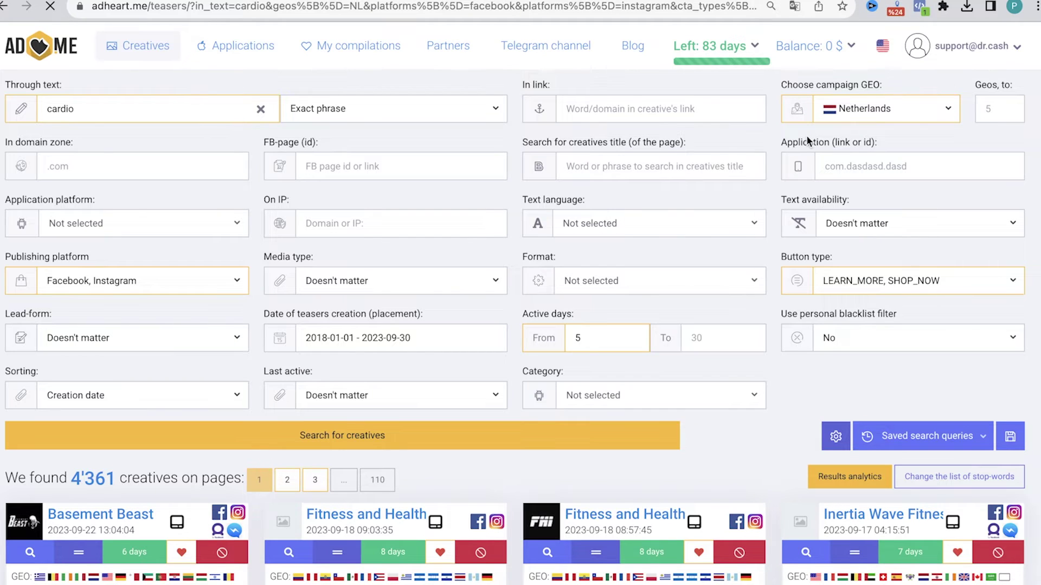
{"action": "scroll", "coordinate": [502, 278], "scroll_direction": "down", "scroll_amount": 15}
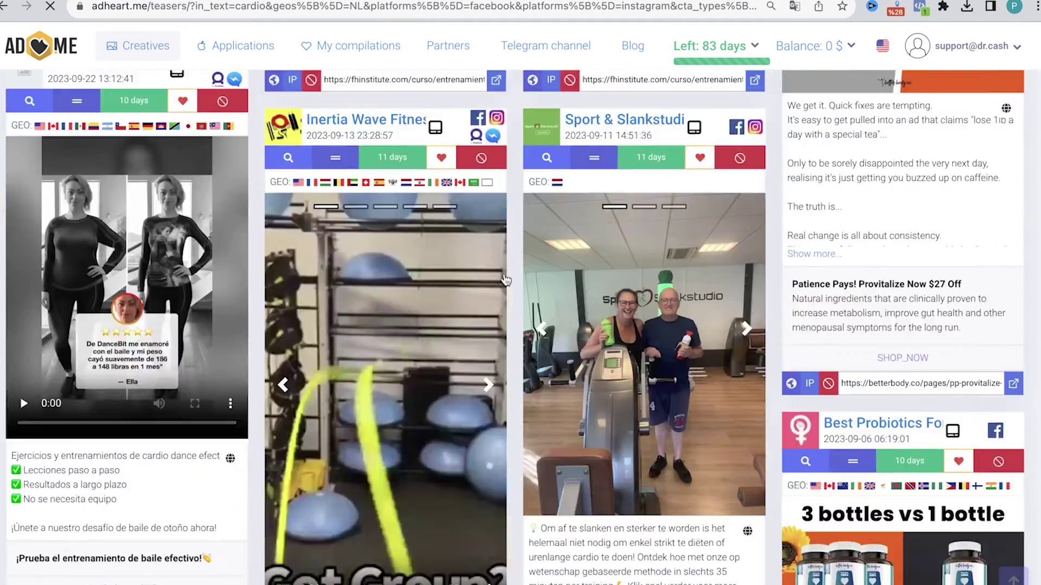
{"action": "scroll", "coordinate": [504, 273], "scroll_direction": "down", "scroll_amount": 1}
{"action": "mouse_move", "coordinate": [648, 189]}
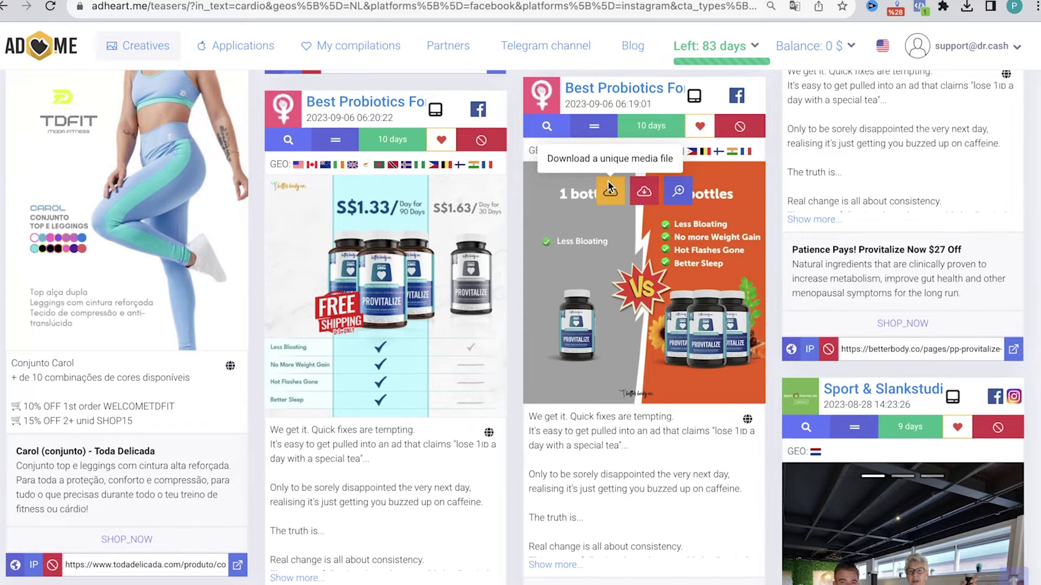
{"action": "left_click", "coordinate": [608, 185]}
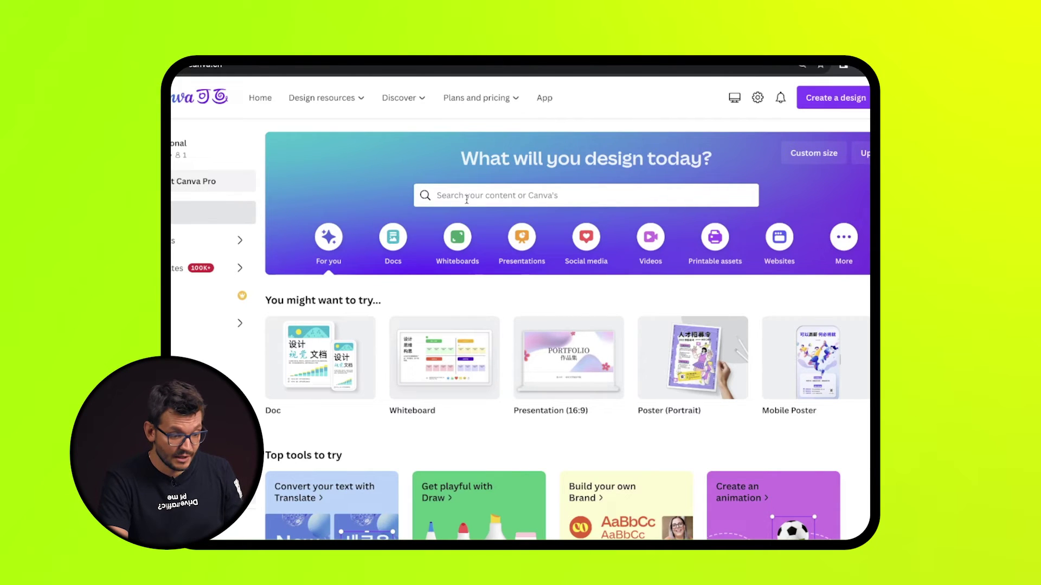
- Switch to Canva, search for the "square" Instagram Post format (1080 × 1080 px), and create a blank design
{"action": "type", "text": "square"}
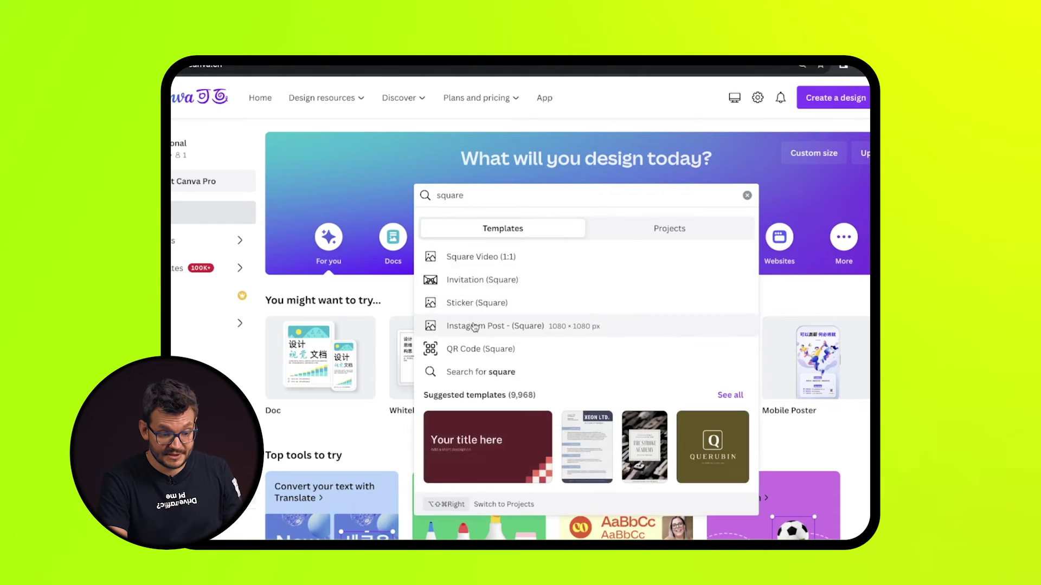
{"action": "left_click", "coordinate": [472, 326]}
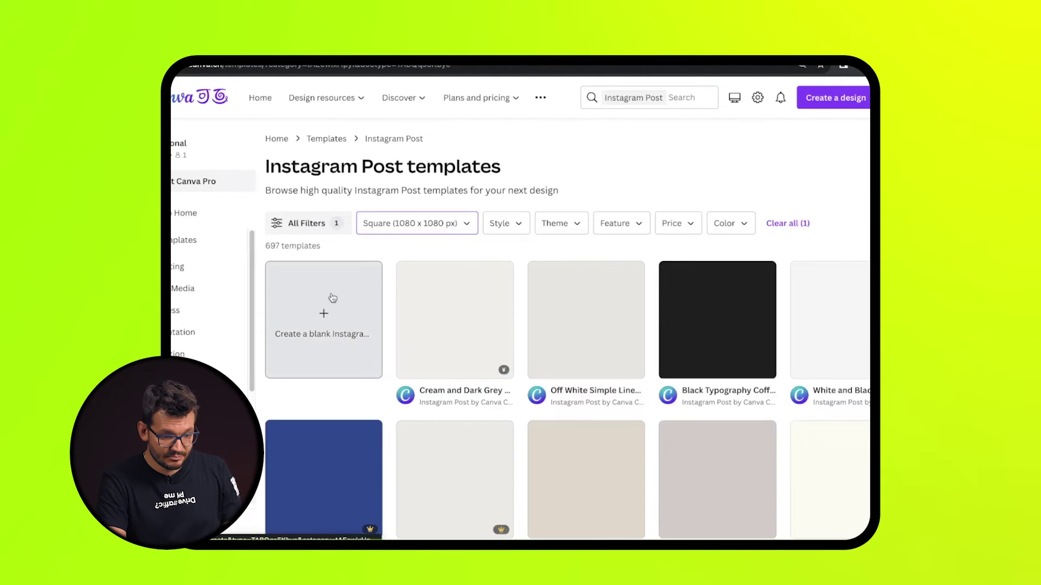
{"action": "left_click", "coordinate": [331, 301]}
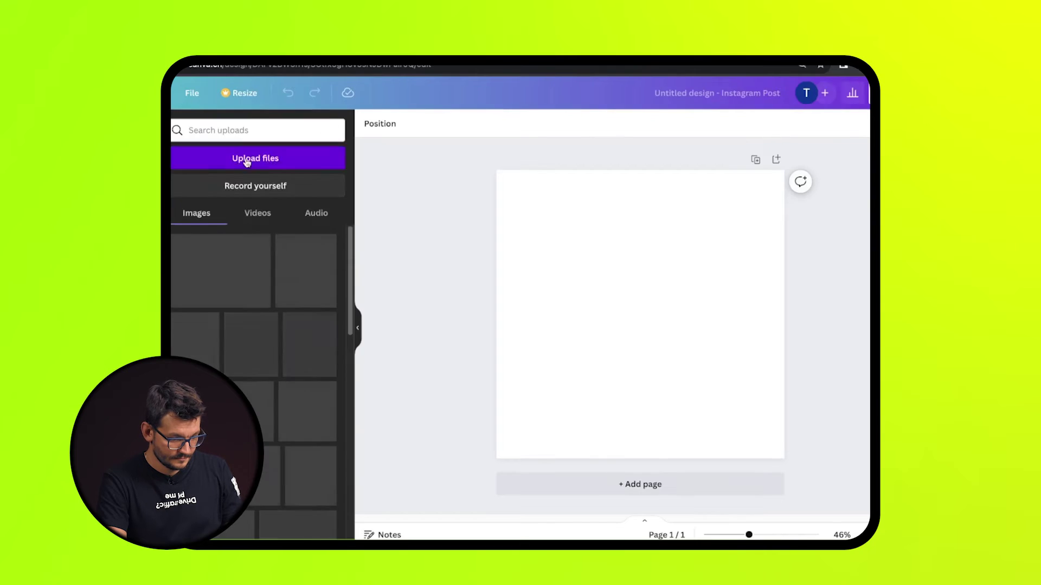
- Upload the weight loss ad image to the blank design and enlarge it to fill the whole page
{"action": "left_click", "coordinate": [246, 156]}
{"action": "left_click", "coordinate": [705, 401]}
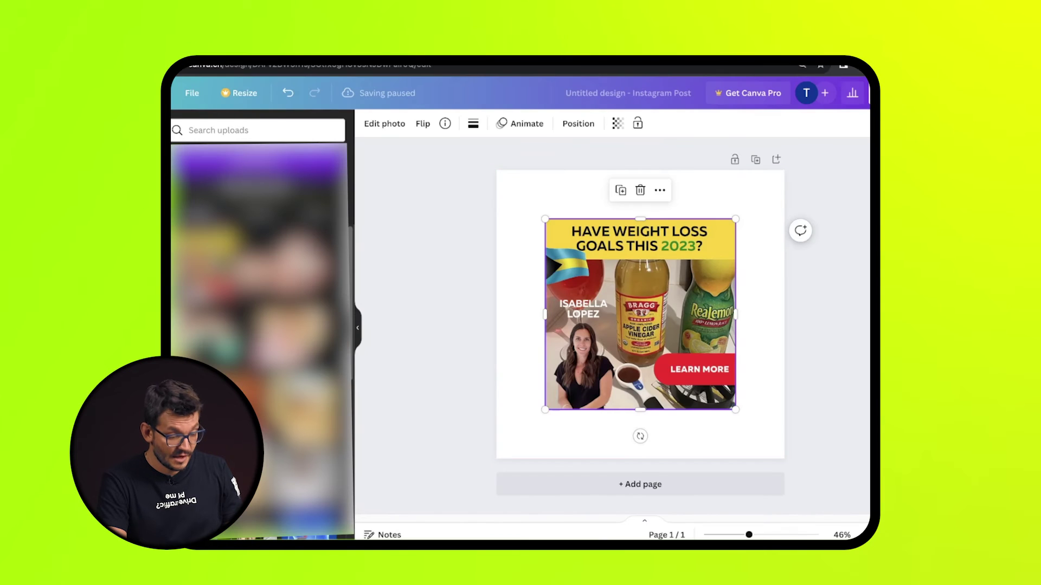
{"action": "left_click_drag", "start_coordinate": [737, 220], "coordinate": [785, 170]}
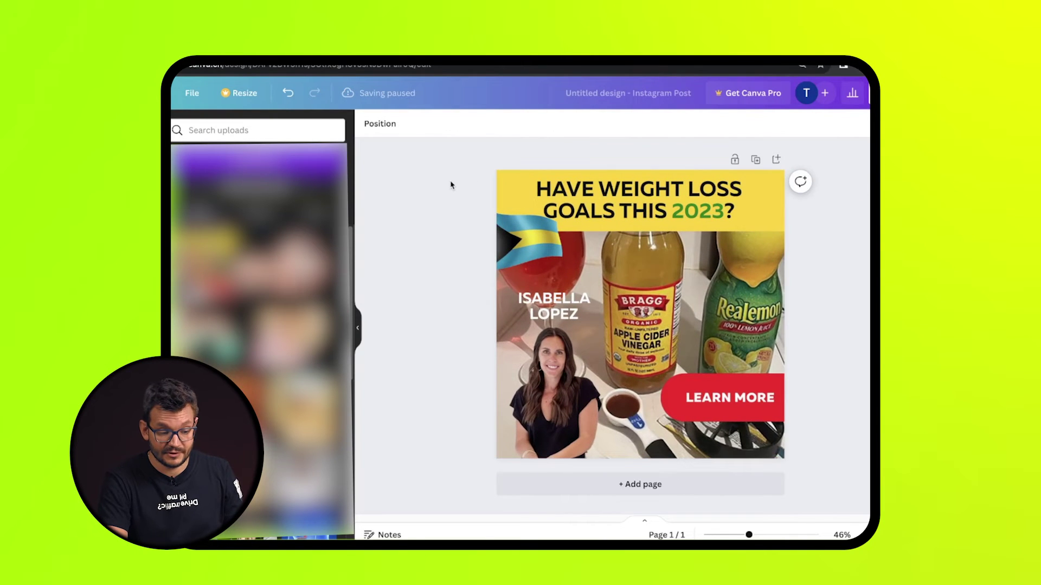
- Adjust the photo's temperature to -31 and tint to -18, and set the first two sliders below Color edit to 17 and -11
{"action": "left_click", "coordinate": [398, 125]}
{"action": "left_click", "coordinate": [255, 136]}
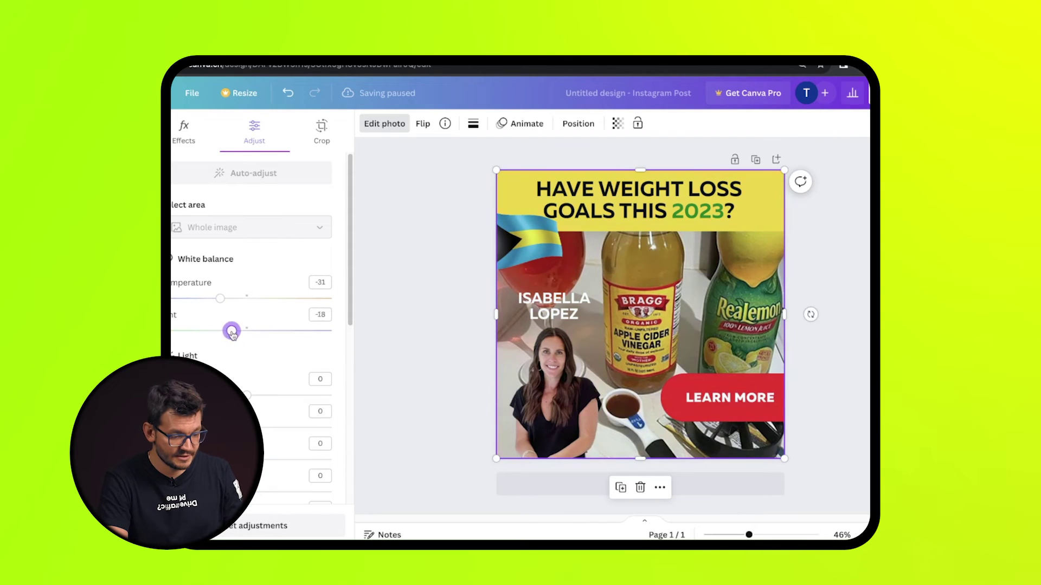
{"action": "scroll", "coordinate": [261, 220], "scroll_direction": "down", "scroll_amount": 7}
{"action": "mouse_move", "coordinate": [247, 426]}
{"action": "left_mouse_down"}
{"action": "mouse_move", "coordinate": [333, 425]}
{"action": "mouse_move", "coordinate": [261, 425]}
{"action": "left_mouse_up"}
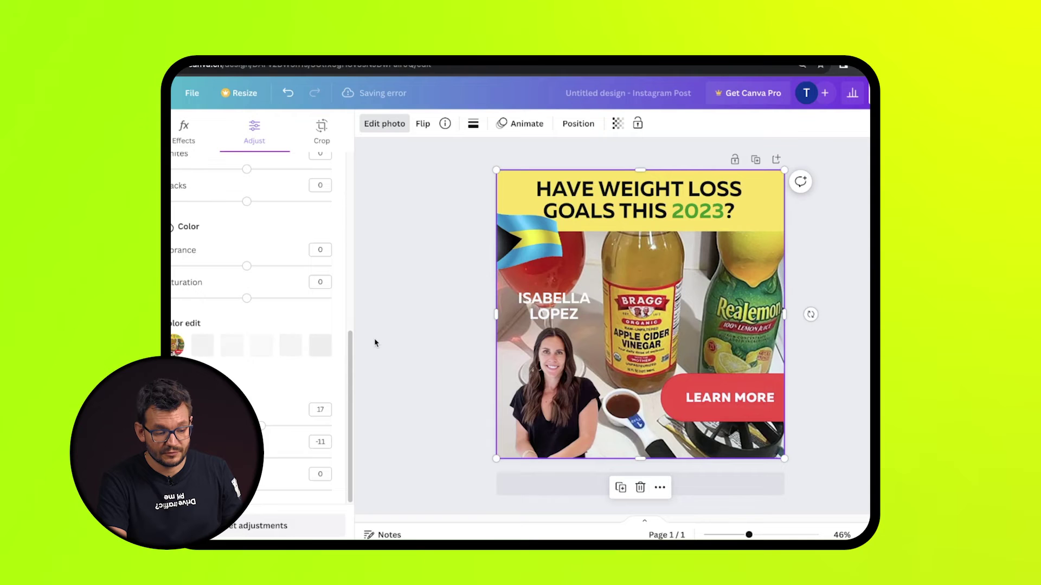
- Search the elements for "texture" and add a scattered-fragments graphic to the page
{"action": "left_click", "coordinate": [254, 130]}
{"action": "type", "text": "texture"}
{"action": "key", "text": "Return"}
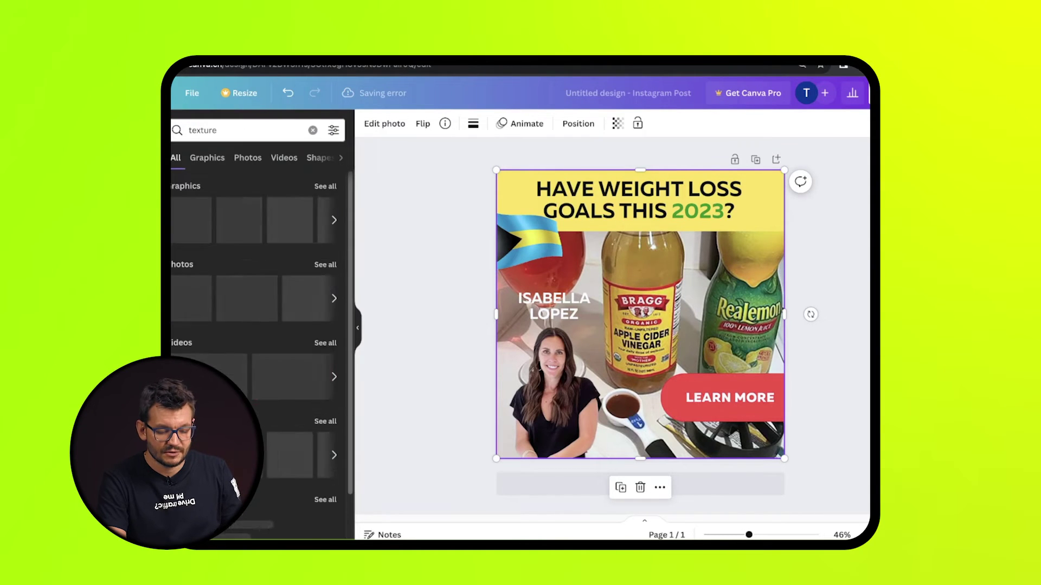
{"action": "left_click", "coordinate": [326, 187]}
{"action": "left_click", "coordinate": [251, 325]}
- Enlarge the texture graphic to cover the whole ad and lower its transparency setting until it is practically invisible
{"action": "left_click_drag", "start_coordinate": [559, 274], "coordinate": [382, 150]}
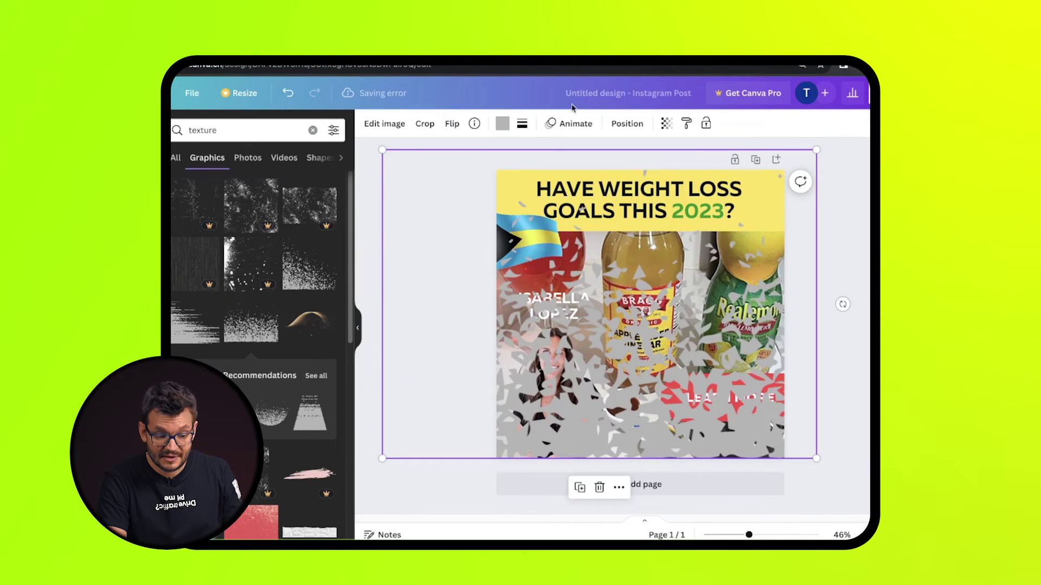
{"action": "left_click", "coordinate": [667, 124]}
{"action": "left_click_drag", "start_coordinate": [666, 170], "coordinate": [576, 172]}
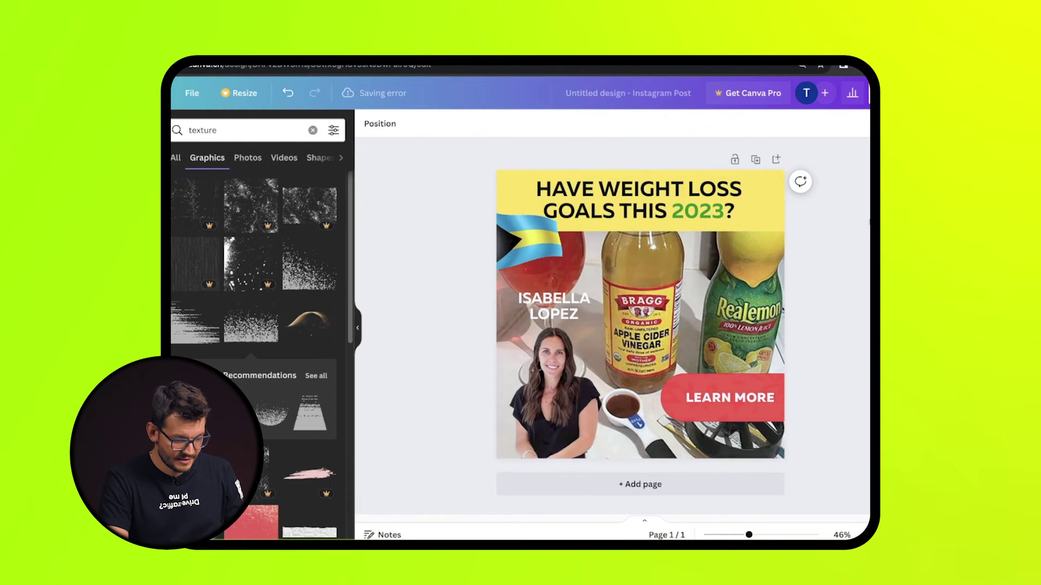
- Cover the page with a red square shape and lower its transparency setting to a barely noticeable tint
{"action": "left_click", "coordinate": [232, 217]}
{"action": "left_click", "coordinate": [425, 124]}
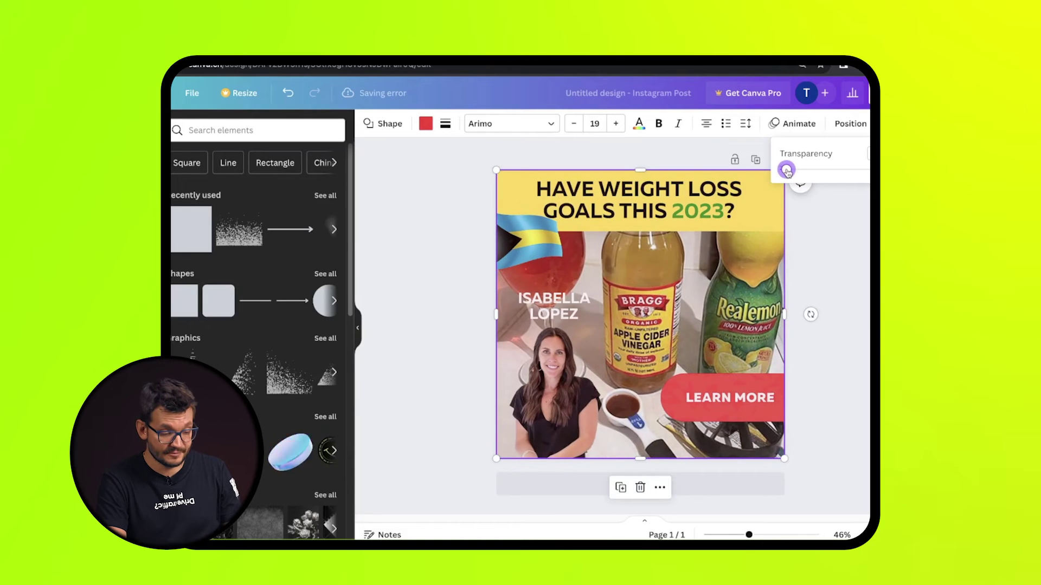
{"action": "left_click", "coordinate": [868, 318]}
- Overlay a dashed square graphic from a "frame" search along the page edges and fade it until practically invisible
{"action": "left_click", "coordinate": [258, 130]}
{"action": "type", "text": "frame"}
{"action": "key", "text": "Return"}
{"action": "scroll", "coordinate": [324, 251], "scroll_direction": "down", "scroll_amount": 5}
{"action": "scroll", "coordinate": [324, 251], "scroll_direction": "up", "scroll_amount": 4}
{"action": "left_click", "coordinate": [596, 352]}
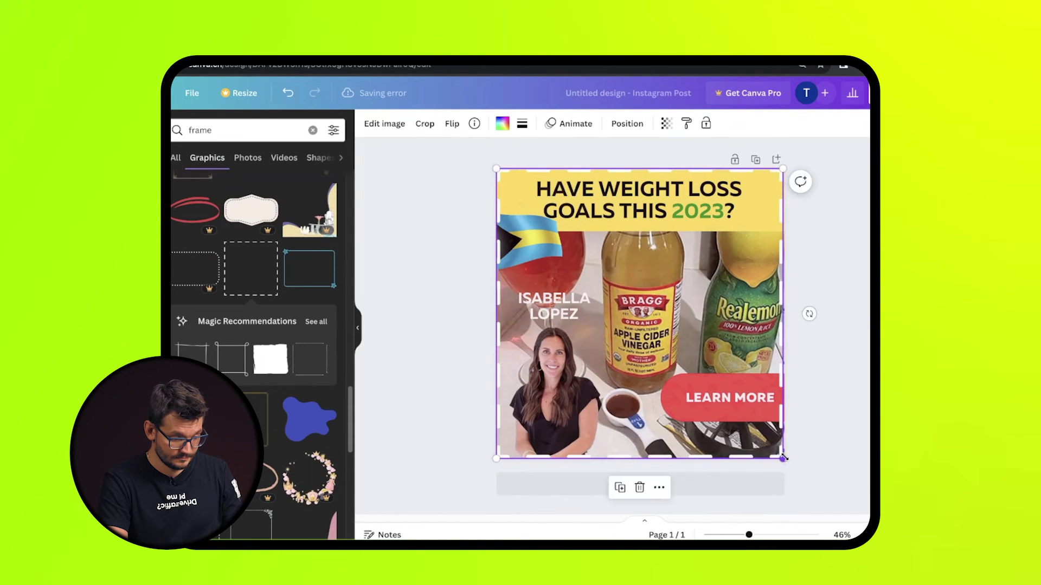
{"action": "left_click", "coordinate": [671, 127]}
{"action": "left_click", "coordinate": [815, 237]}
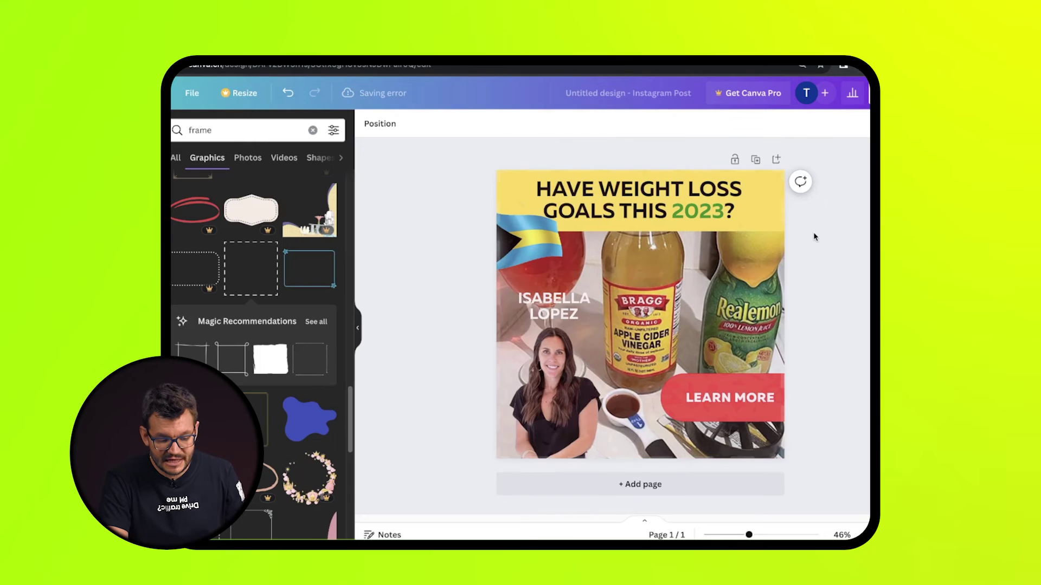
- Download the finished ad design, choosing a file type in the download options
{"action": "left_click", "coordinate": [866, 93]}
{"action": "left_click", "coordinate": [746, 381]}
{"action": "left_click", "coordinate": [770, 174]}
{"action": "left_click", "coordinate": [763, 210]}
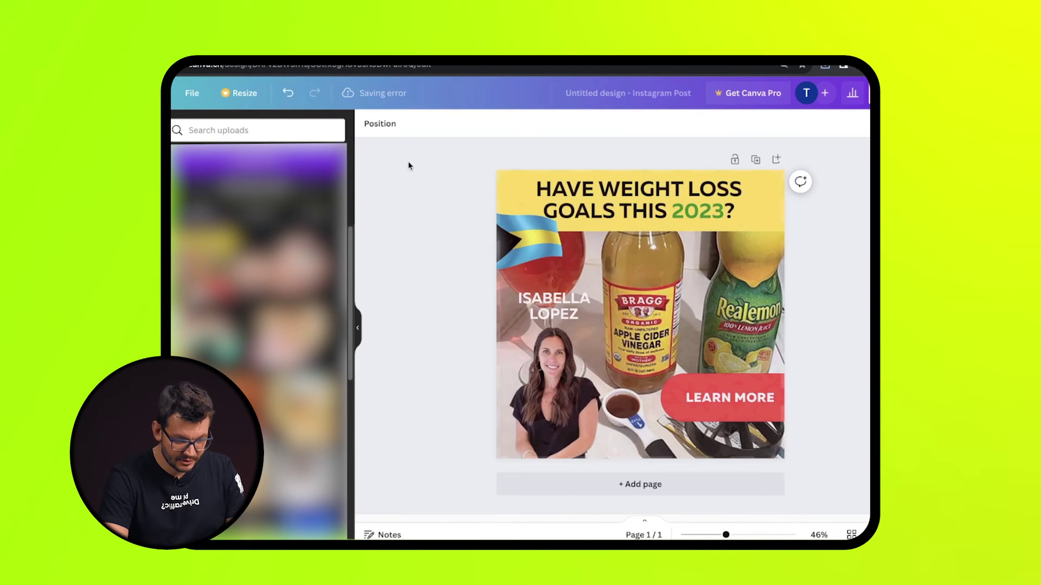
- Search for "remove bg" in a new incognito window and open the remove.bg website
{"action": "key", "text": "ctrl+shift+n"}
{"action": "type", "text": "remove b"}
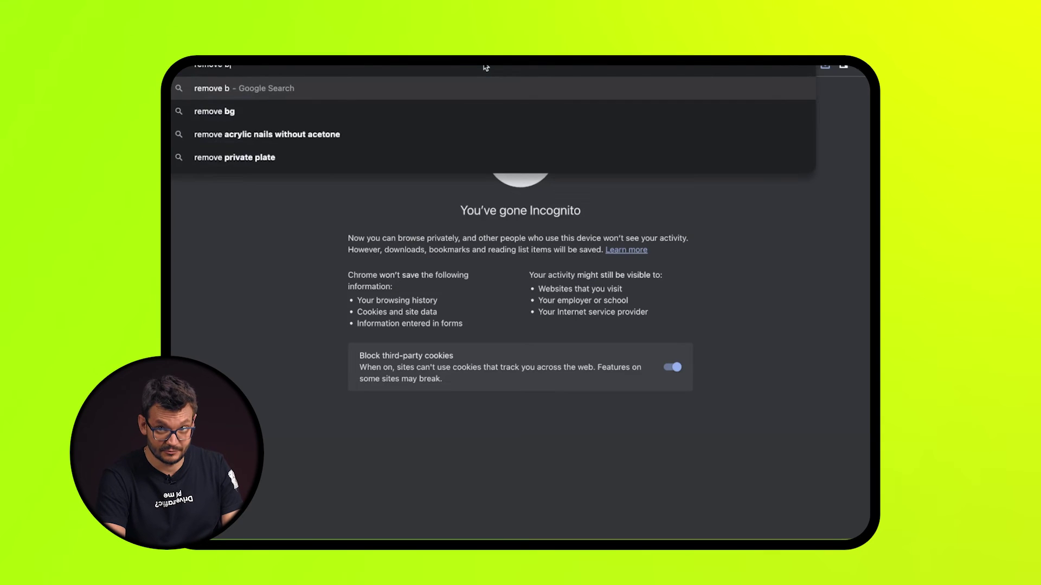
{"action": "type", "text": "g"}
{"action": "key", "text": "Return"}
{"action": "left_click", "coordinate": [341, 219]}
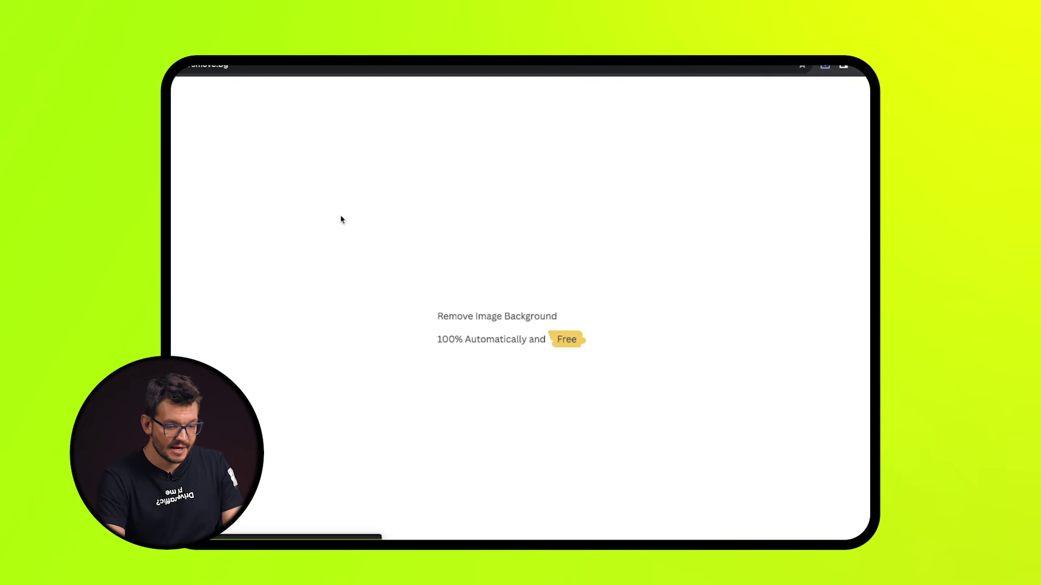
- Upload pexels-moose-photos-1036623.jpg from the elements folder for background removal and download the preview-size cut-out
{"action": "left_click", "coordinate": [648, 325]}
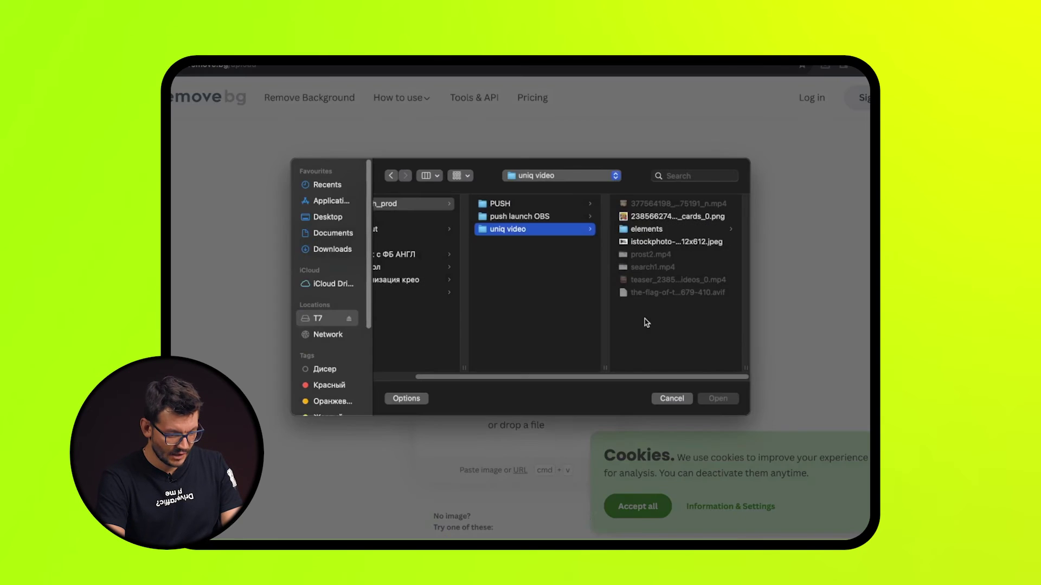
{"action": "left_click", "coordinate": [658, 230]}
{"action": "left_click", "coordinate": [566, 204]}
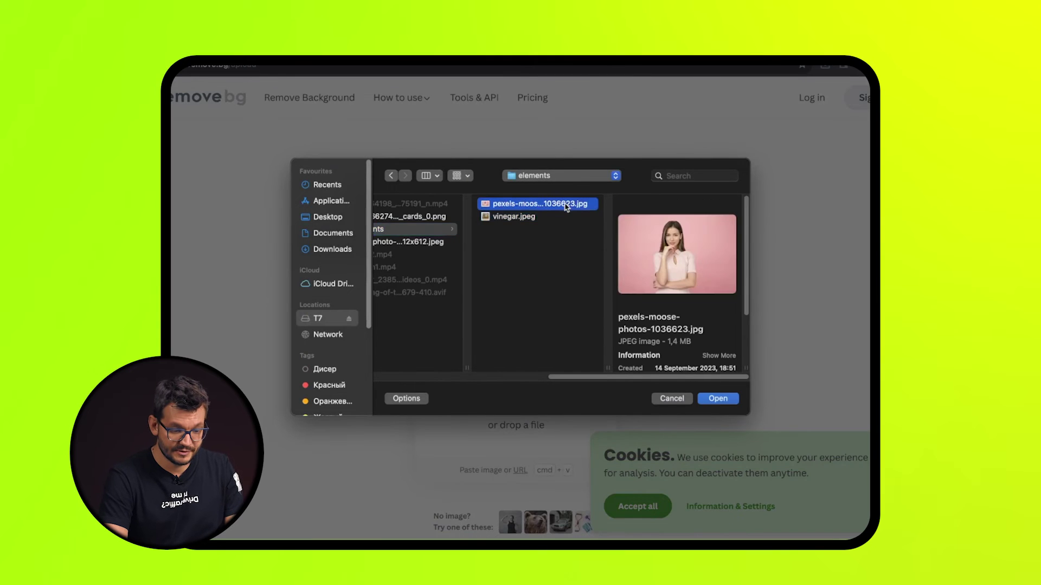
{"action": "left_click", "coordinate": [715, 400]}
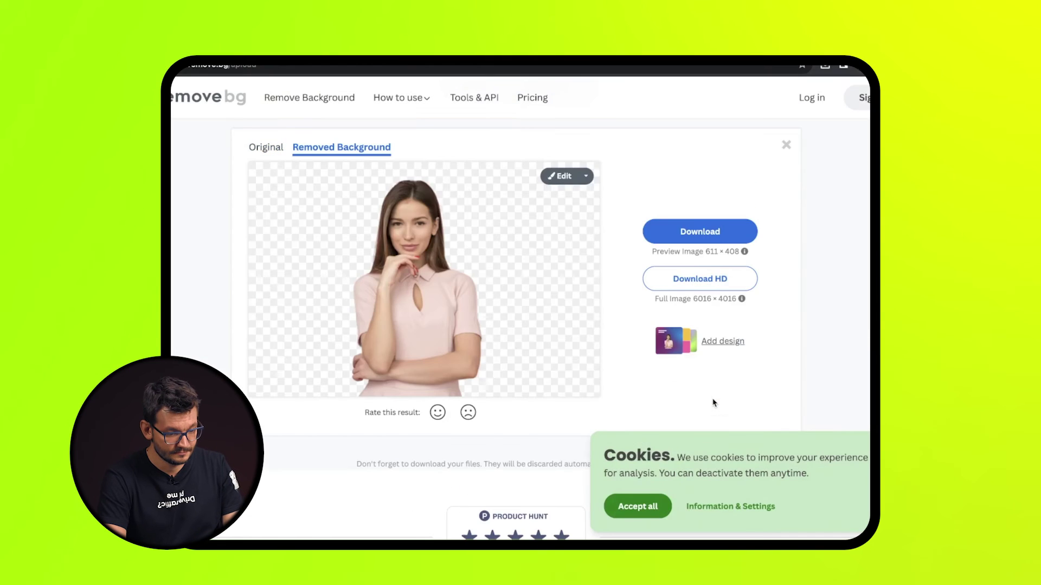
{"action": "left_click", "coordinate": [700, 231]}
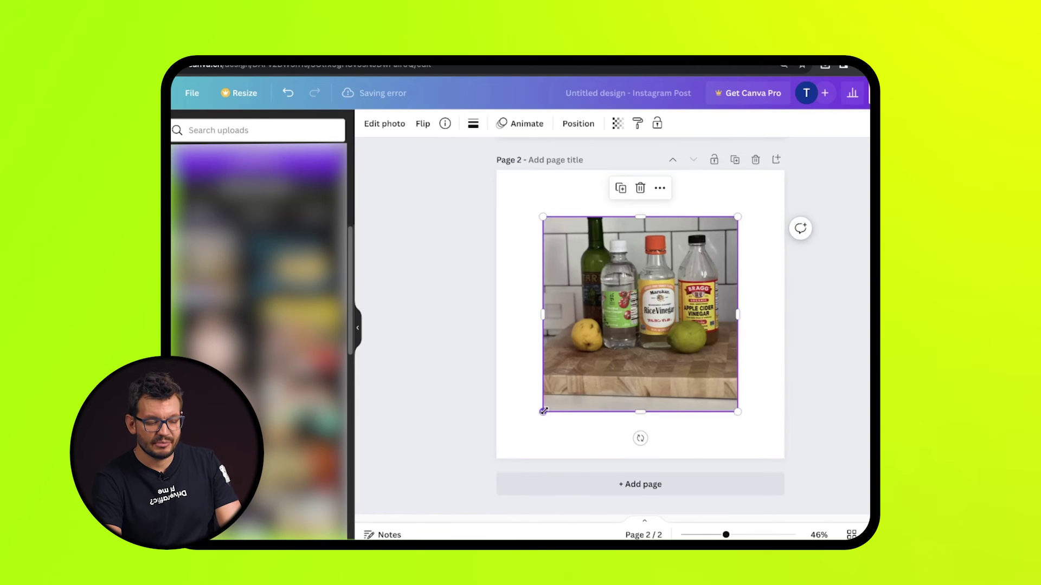
- Enlarge the vinegar bottles photo to fill page 2 in Canva and place the enlarged cut-out woman in its lower-left corner
{"action": "left_click_drag", "start_coordinate": [543, 412], "coordinate": [496, 458]}
{"action": "left_click_drag", "start_coordinate": [737, 217], "coordinate": [780, 173]}
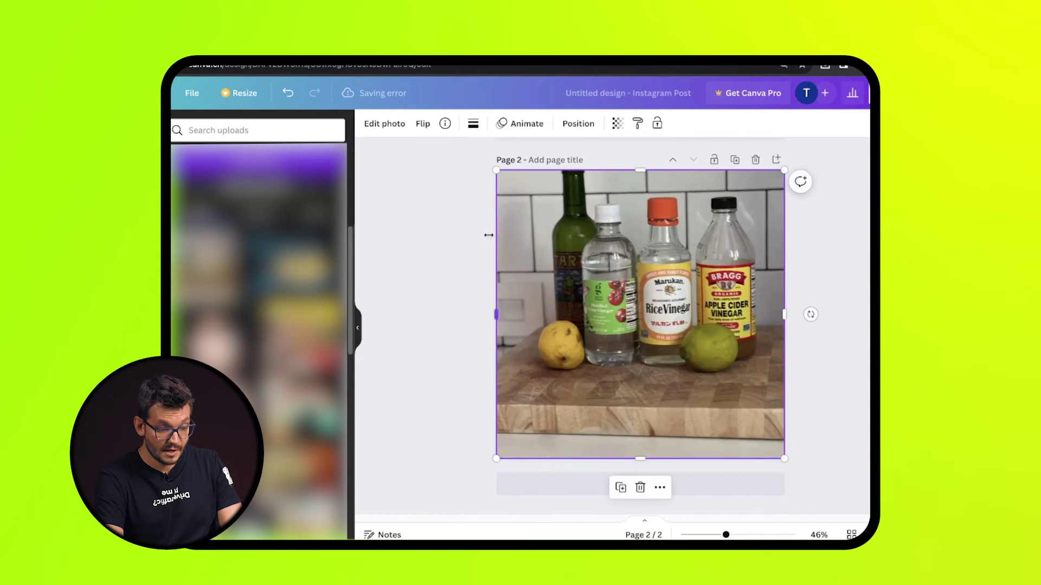
{"action": "key", "text": "ctrl+v"}
{"action": "left_click_drag", "start_coordinate": [640, 314], "coordinate": [577, 442]}
{"action": "left_click_drag", "start_coordinate": [635, 343], "coordinate": [806, 232]}
{"action": "left_click_drag", "start_coordinate": [667, 296], "coordinate": [601, 294]}
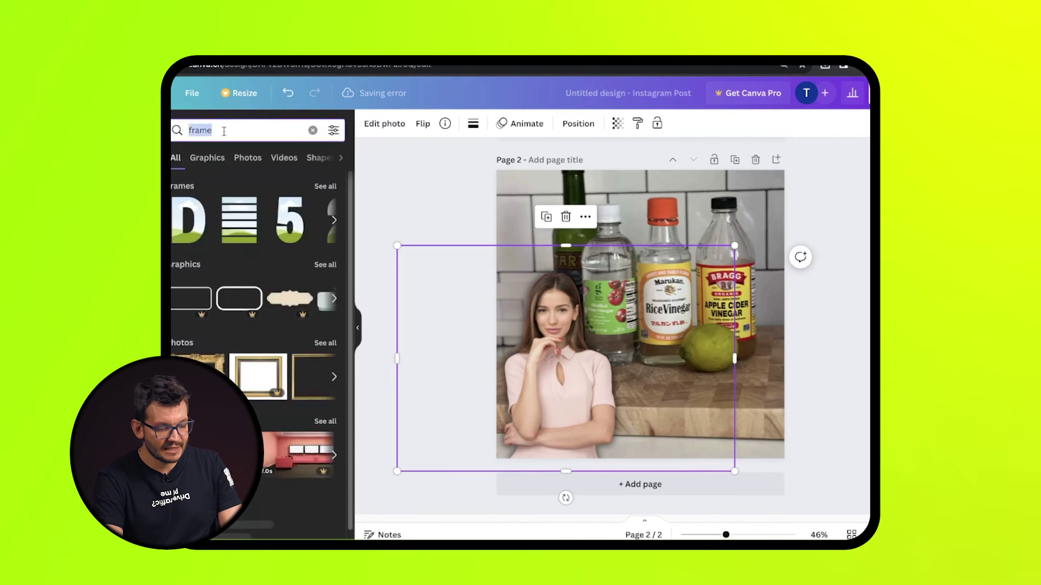
- Search the graphics for "light" and place an enlarged soft white glow over the woman
{"action": "type", "text": "light"}
{"action": "key", "text": "Return"}
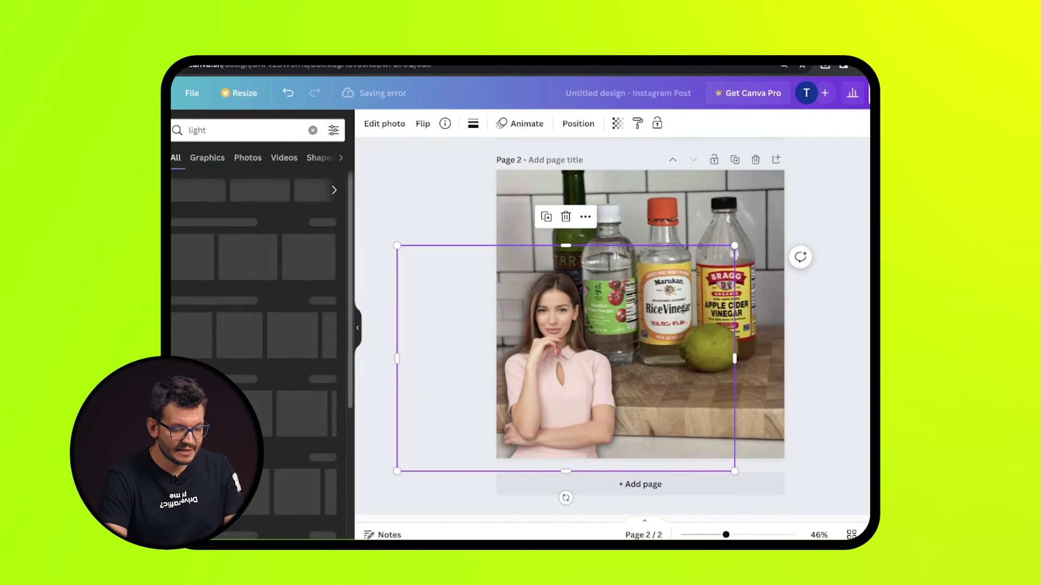
{"action": "scroll", "coordinate": [255, 325], "scroll_direction": "down", "scroll_amount": 3}
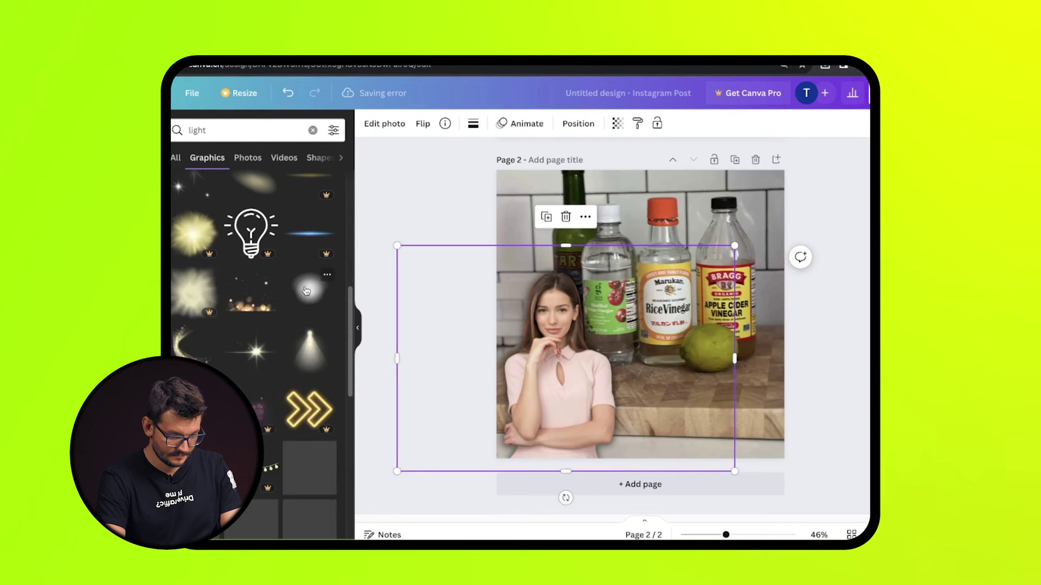
{"action": "left_click_drag", "start_coordinate": [309, 287], "coordinate": [559, 372]}
{"action": "left_click_drag", "start_coordinate": [617, 313], "coordinate": [669, 243]}
- Reorder the layers to put the white glow behind the woman
{"action": "right_click", "coordinate": [564, 263]}
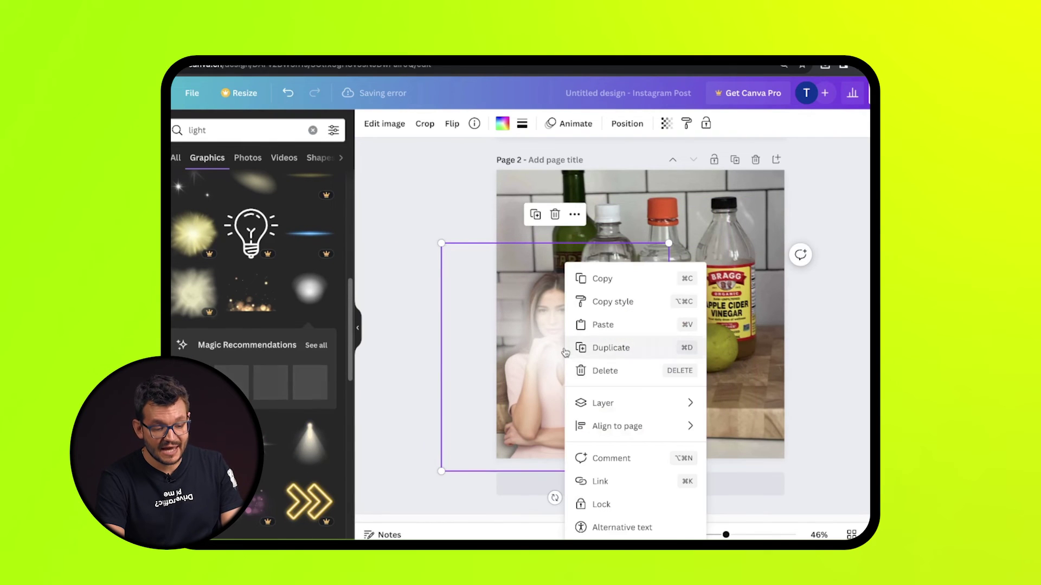
{"action": "mouse_move", "coordinate": [609, 405]}
{"action": "left_click", "coordinate": [775, 450]}
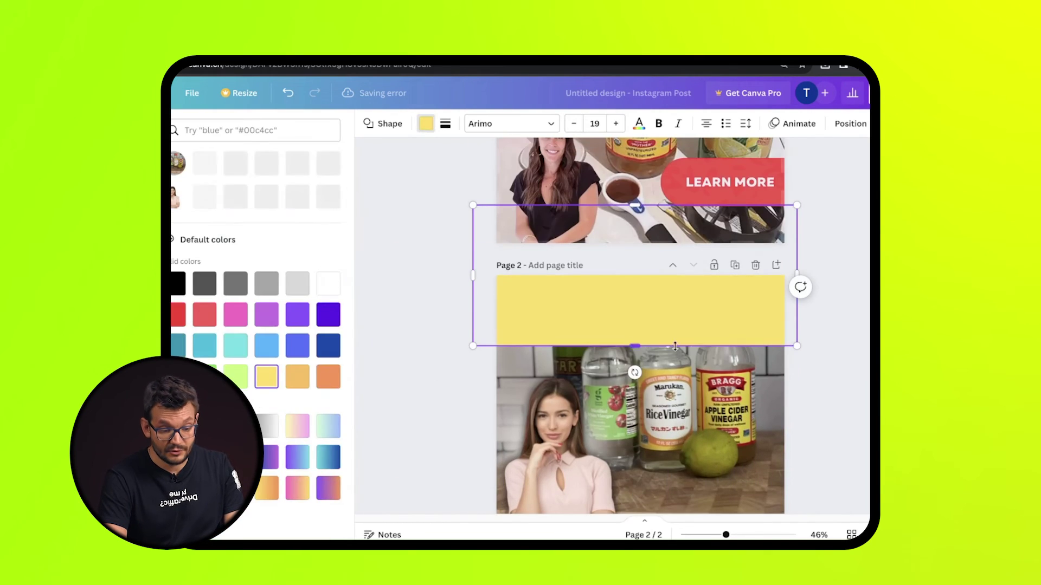
- Add the heading "HAVE WEIGHT LOSS GOALS THIS 2023?" to page 2's yellow banner in bold at size 50
{"action": "key", "text": "t"}
{"action": "scroll", "coordinate": [637, 253], "scroll_direction": "up", "scroll_amount": 3}
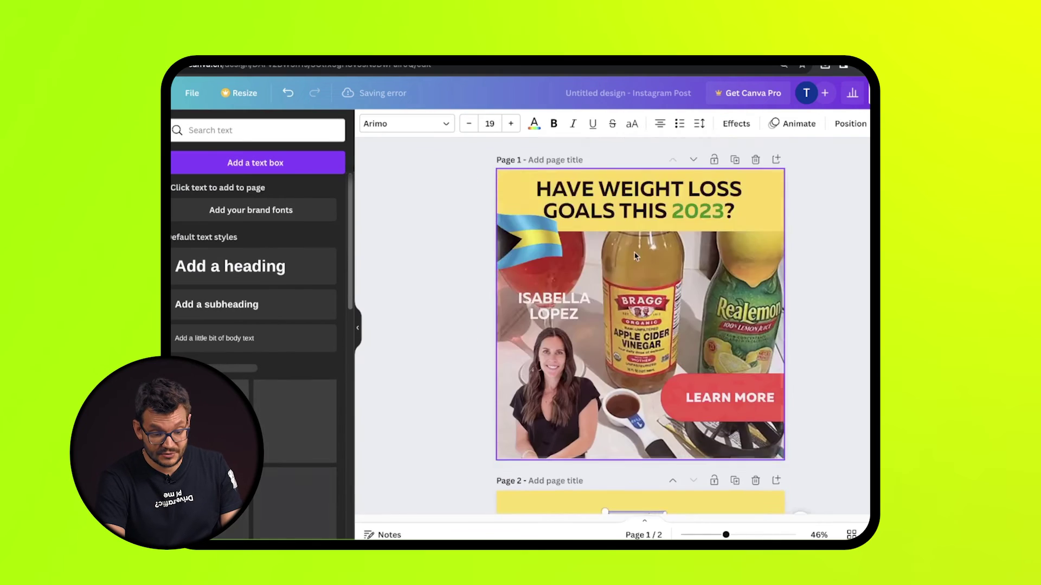
{"action": "type", "text": "HAVE WEIGHT LOSS GOALS THIS 2023?"}
{"action": "scroll", "coordinate": [640, 325], "scroll_direction": "up", "scroll_amount": 3}
{"action": "key", "text": "ctrl+a"}
{"action": "left_click", "coordinate": [511, 124]}
{"action": "key", "text": "ctrl+b"}
{"action": "left_click", "coordinate": [511, 125]}
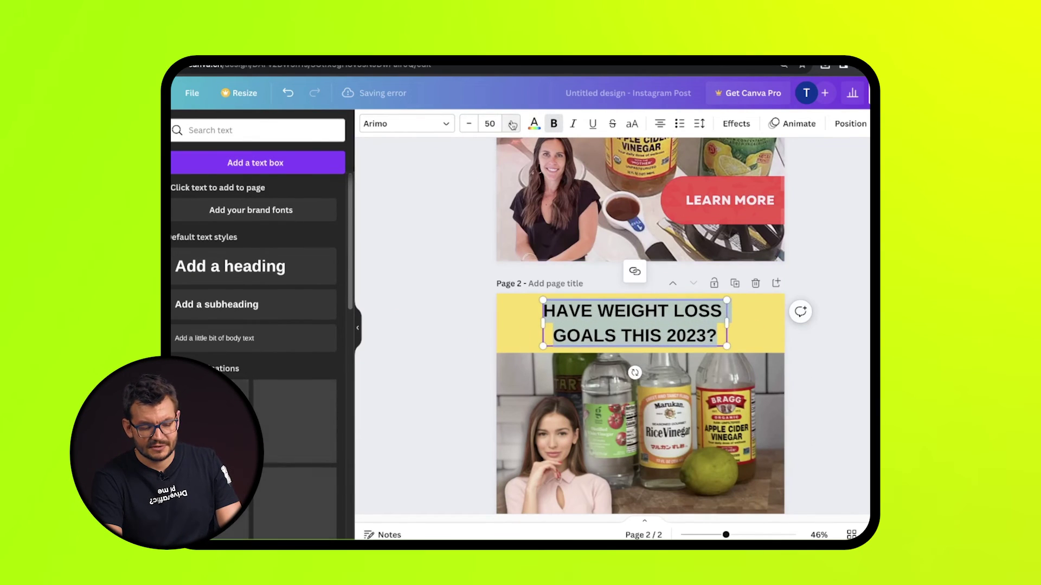
- Restyle page 2's heading in page 1's rounded bold font, make it slightly larger and colour "2023" green
{"action": "left_click", "coordinate": [406, 124]}
{"action": "scroll", "coordinate": [241, 292], "scroll_direction": "down", "scroll_amount": 3}
{"action": "left_click", "coordinate": [240, 298]}
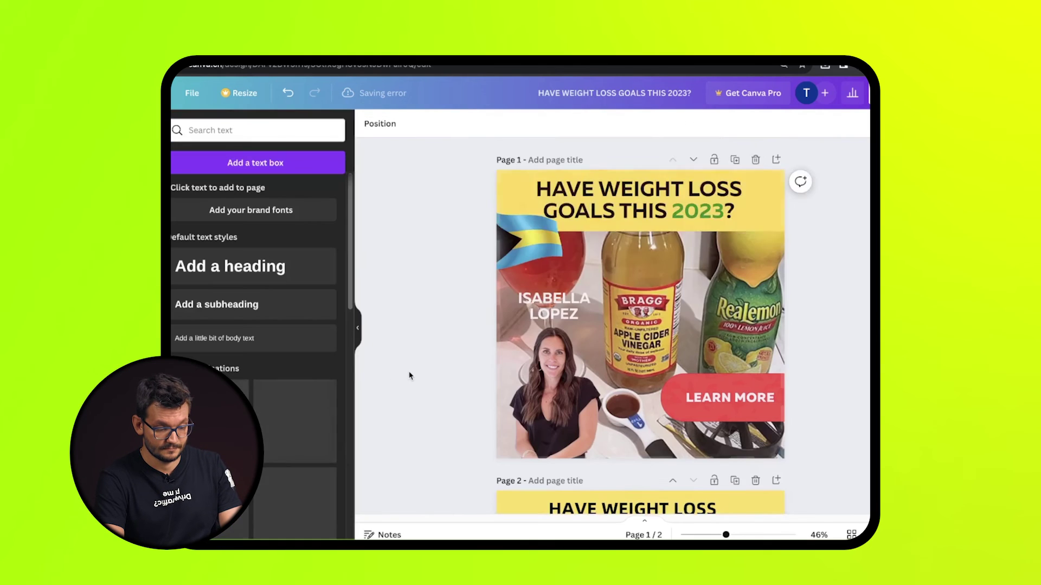
{"action": "scroll", "coordinate": [409, 371], "scroll_direction": "down", "scroll_amount": 4}
{"action": "left_click", "coordinate": [634, 320]}
{"action": "left_click", "coordinate": [511, 123]}
{"action": "left_click", "coordinate": [427, 246]}
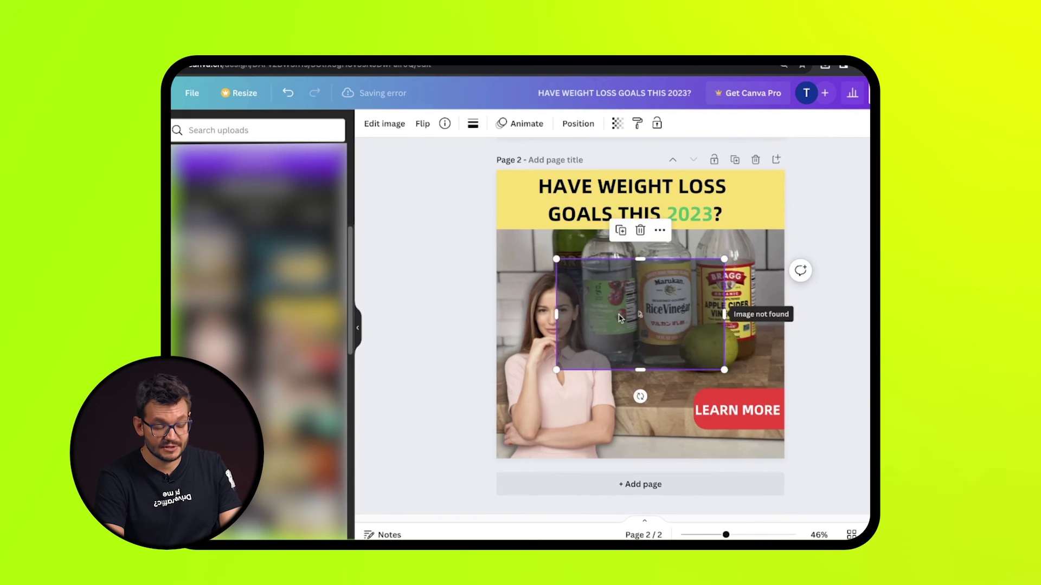
- Shrink the Bahamas flag image and place it in page 2's upper-left corner at the yellow banner's lower edge
{"action": "left_click_drag", "start_coordinate": [633, 302], "coordinate": [563, 242]}
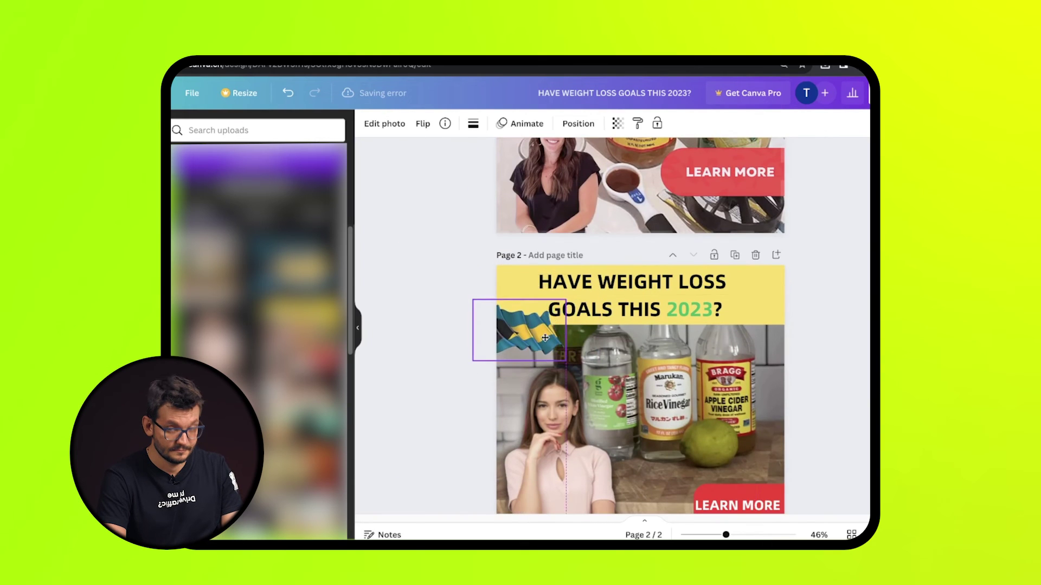
{"action": "left_click", "coordinate": [863, 311]}
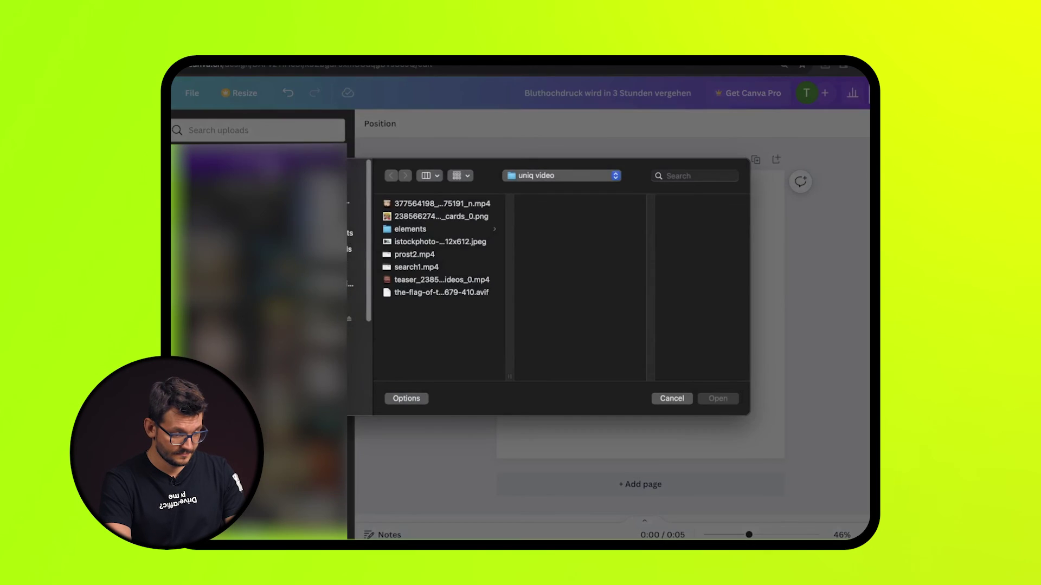
- Upload the teaser MP4 from the "uniq video" folder to the new design and enlarge the video to fill the page
{"action": "left_click", "coordinate": [389, 282]}
{"action": "key", "text": "Return"}
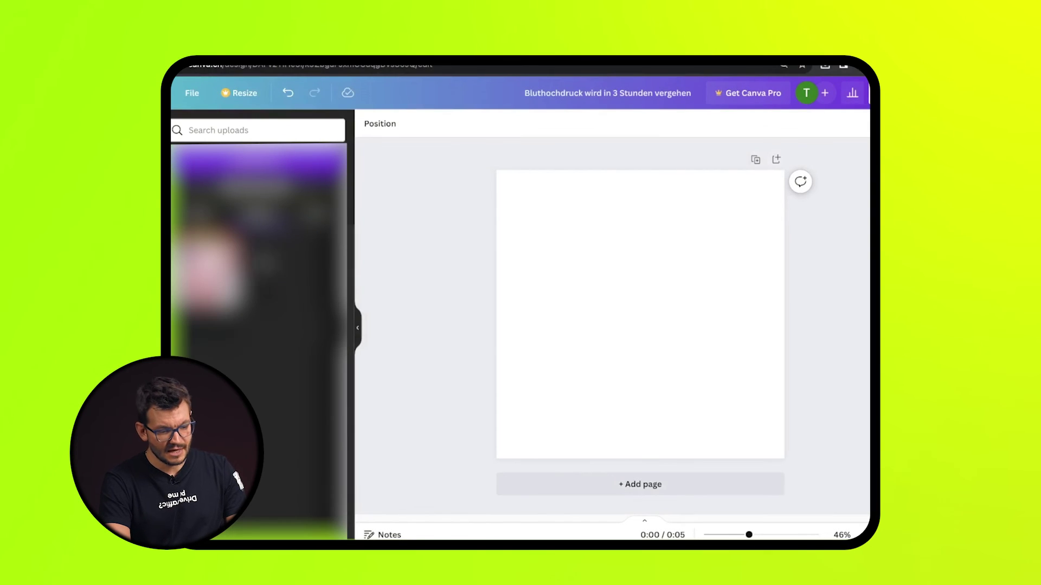
{"action": "left_click_drag", "start_coordinate": [525, 441], "coordinate": [494, 458]}
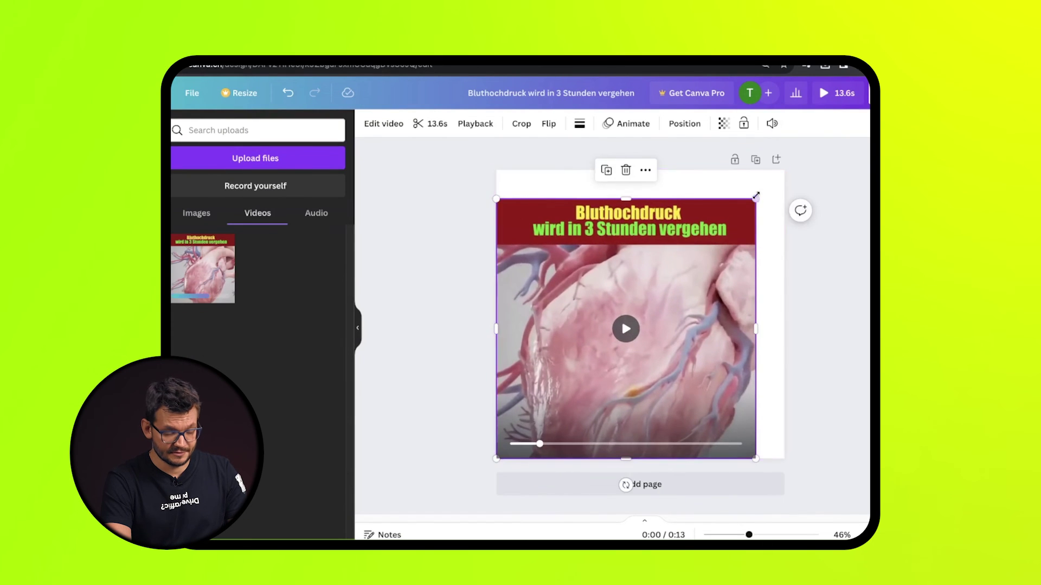
{"action": "left_click_drag", "start_coordinate": [756, 196], "coordinate": [784, 170]}
- Look through the editing options available for the heart video
{"action": "left_click", "coordinate": [384, 123]}
{"action": "scroll", "coordinate": [260, 271], "scroll_direction": "down", "scroll_amount": 1}
{"action": "left_click", "coordinate": [323, 305]}
{"action": "scroll", "coordinate": [298, 383], "scroll_direction": "down", "scroll_amount": 3}
{"action": "scroll", "coordinate": [291, 395], "scroll_direction": "up", "scroll_amount": 4}
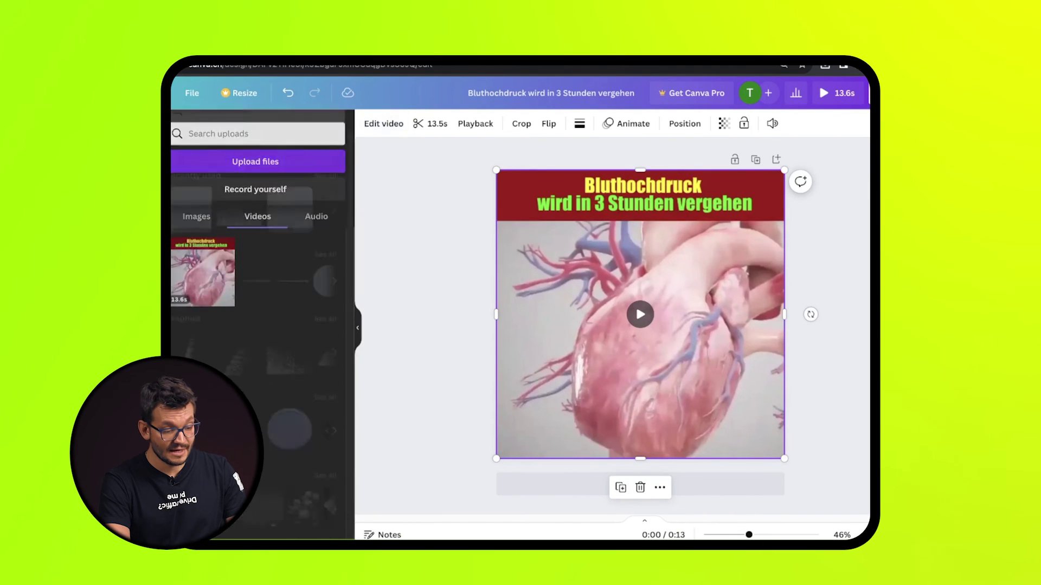
- Add the recently used speckled graphic, enlarge it beyond the whole page and set its transparency to 8
{"action": "left_click", "coordinate": [191, 228]}
{"action": "left_click_drag", "start_coordinate": [538, 367], "coordinate": [397, 487]}
{"action": "left_click_drag", "start_coordinate": [697, 275], "coordinate": [870, 140]}
{"action": "left_click", "coordinate": [667, 123]}
{"action": "left_click_drag", "start_coordinate": [667, 169], "coordinate": [581, 172]}
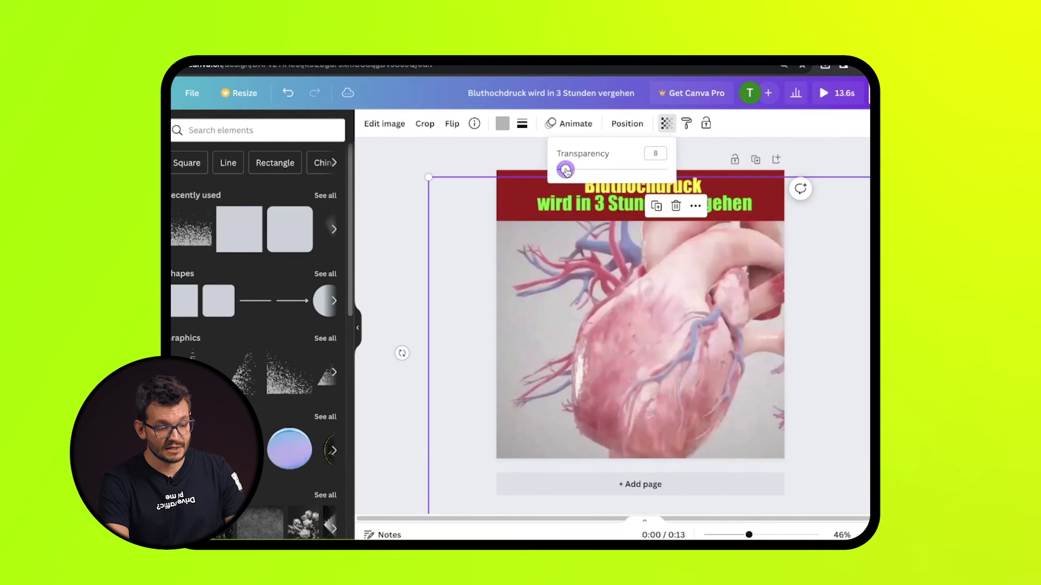
{"action": "left_click", "coordinate": [411, 156]}
{"action": "key", "text": "Delete"}
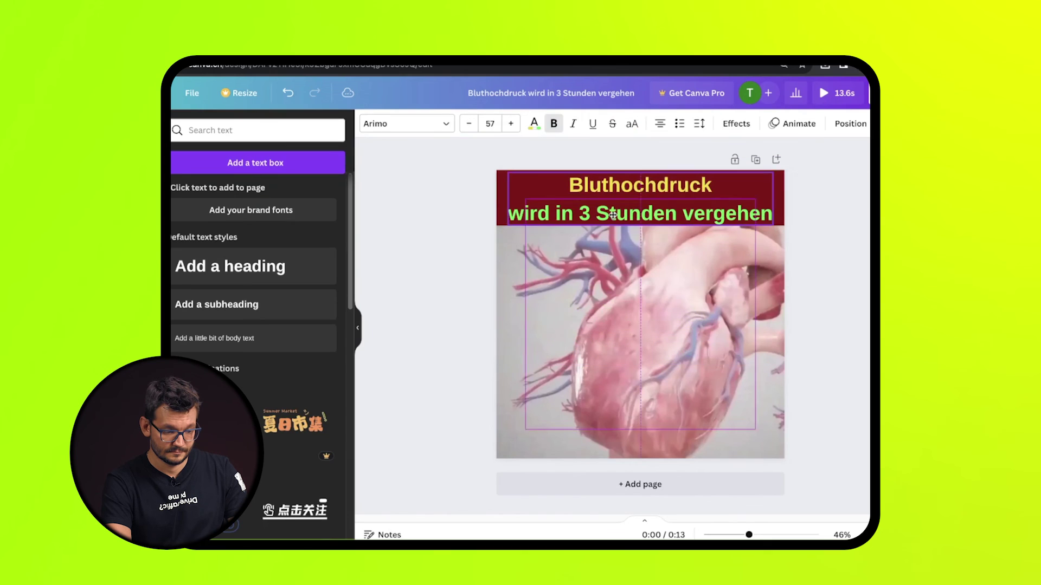
- Show the design's layers and mute the heart video
{"action": "right_click", "coordinate": [629, 260]}
{"action": "mouse_move", "coordinate": [697, 400]}
{"action": "left_click", "coordinate": [813, 492]}
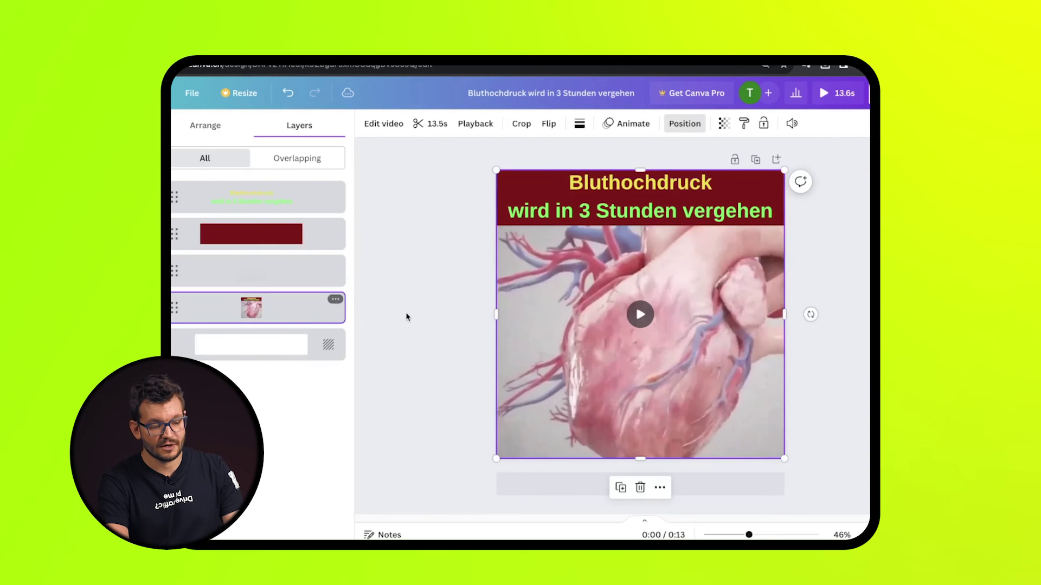
{"action": "left_click", "coordinate": [792, 123]}
{"action": "left_click", "coordinate": [782, 158]}
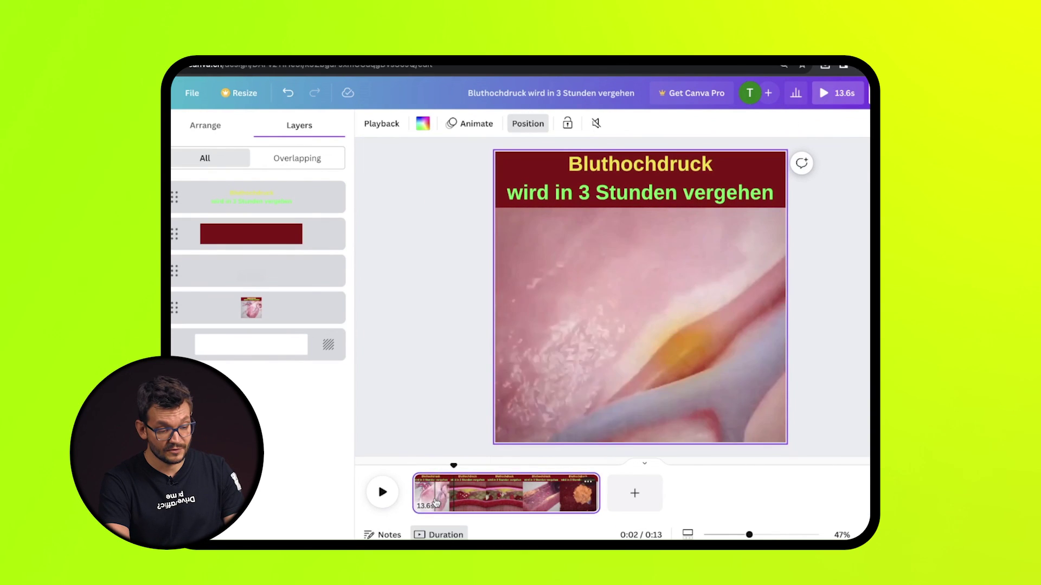
- Split the video at its scene changes into four clips, the first 3.3 s and the second 4.4 s long
{"action": "key", "text": "s"}
{"action": "key", "text": "space"}
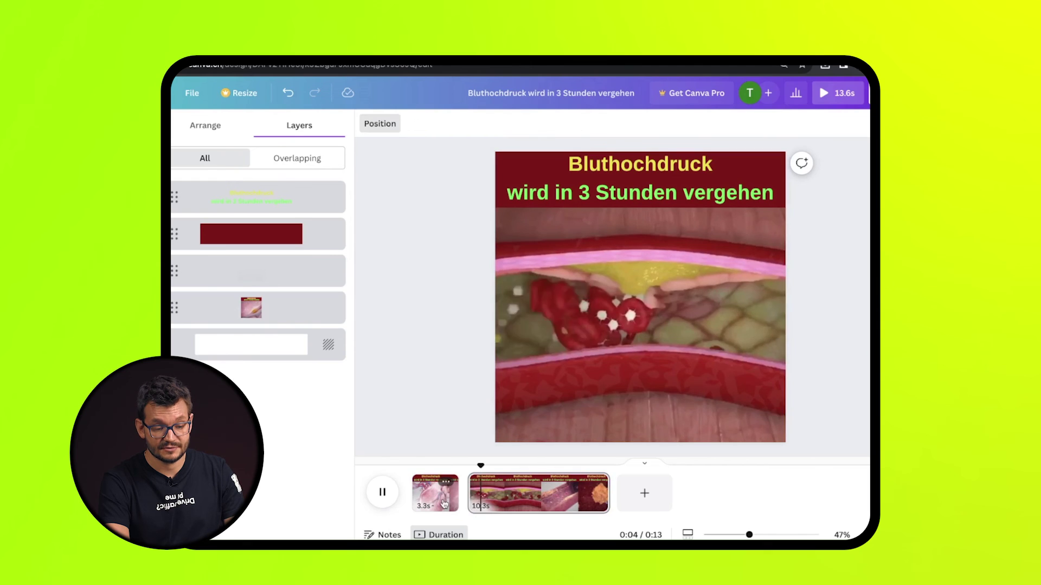
{"action": "key", "text": "s"}
{"action": "key", "text": "space"}
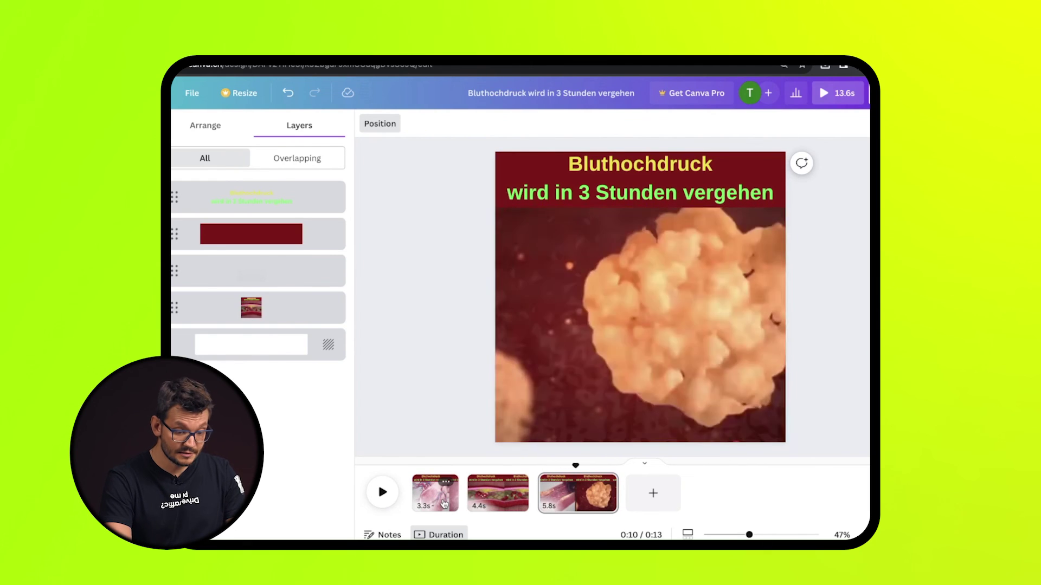
{"action": "key", "text": "s"}
- Trim the end of the second clip in the timeline to 4.2 s
{"action": "left_click", "coordinate": [443, 503]}
{"action": "left_click", "coordinate": [297, 308]}
{"action": "left_click_drag", "start_coordinate": [788, 297], "coordinate": [791, 466]}
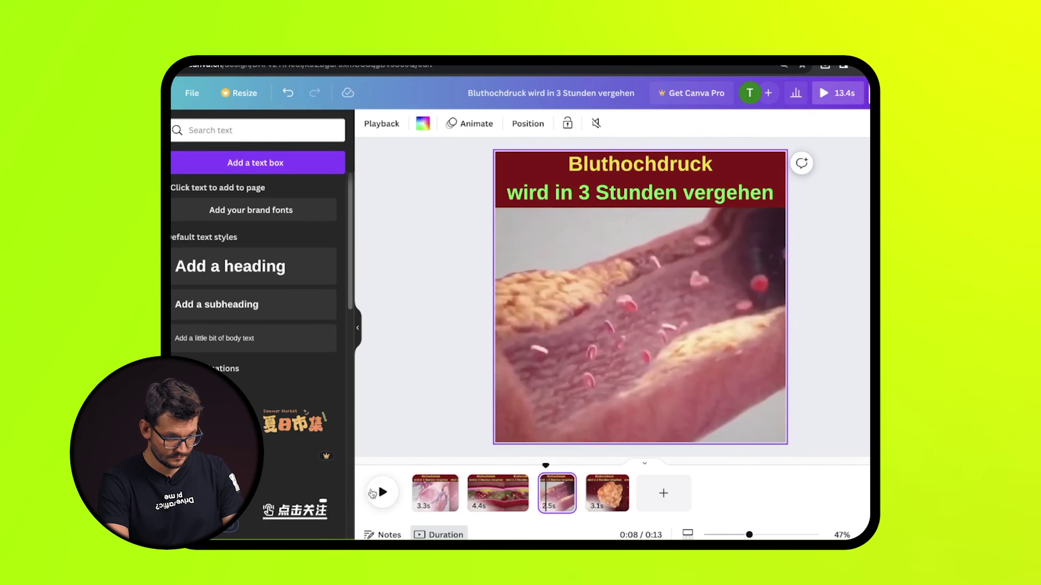
{"action": "left_click_drag", "start_coordinate": [528, 495], "coordinate": [524, 495]}
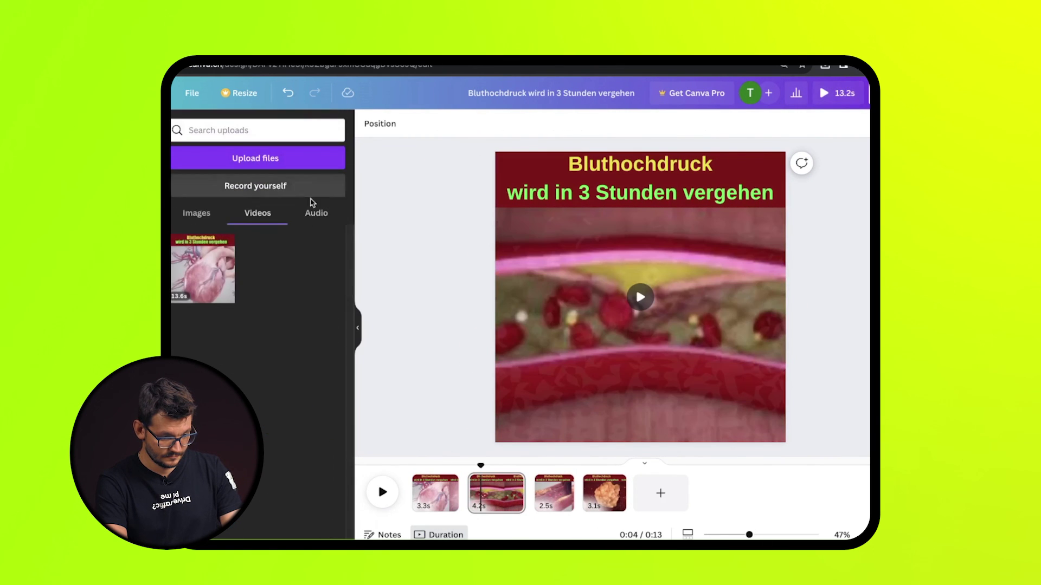
- Add the uploaded audio "Wehrmut - Godmode.mp3" to the timeline beneath the clips, aligned with the video's start
{"action": "left_click", "coordinate": [309, 213]}
{"action": "mouse_move", "coordinate": [278, 239]}
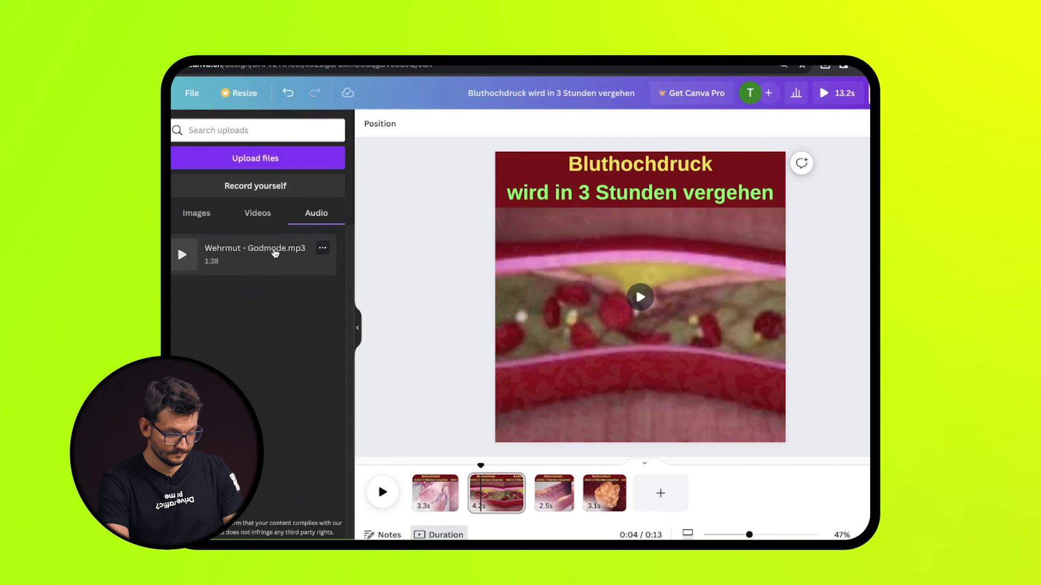
{"action": "left_click", "coordinate": [275, 254]}
{"action": "left_click_drag", "start_coordinate": [529, 507], "coordinate": [476, 509]}
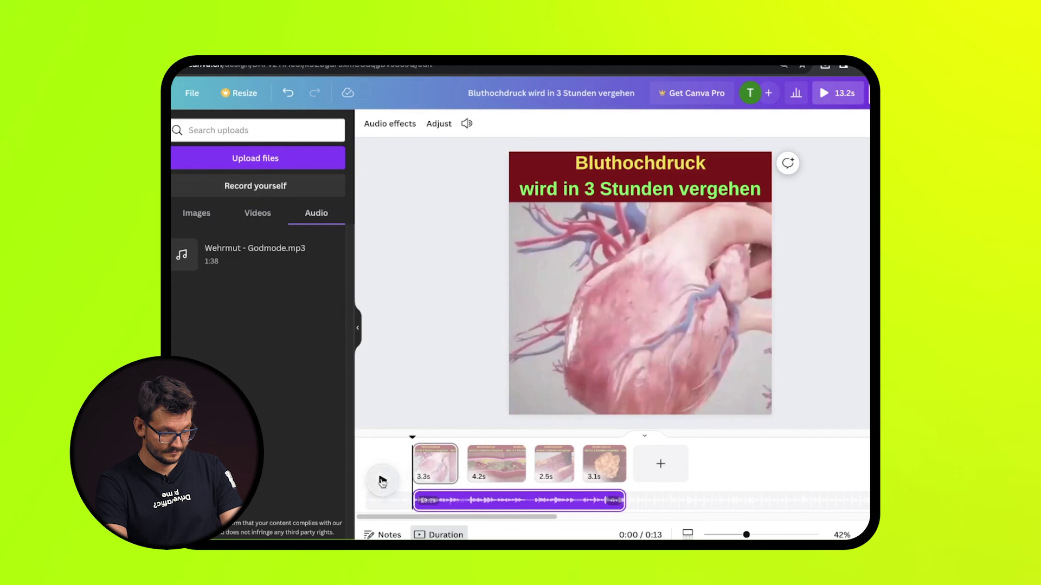